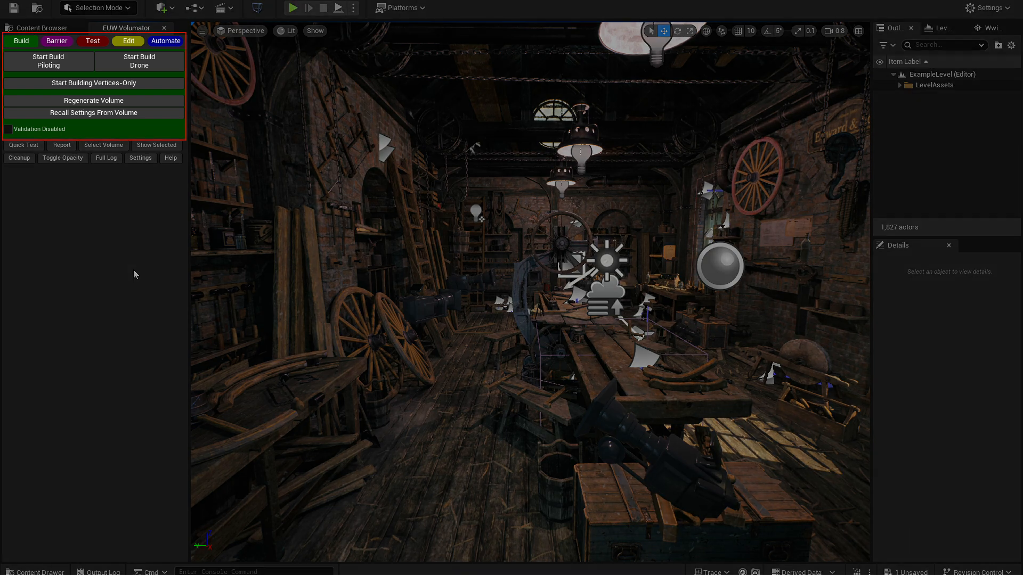
# - Look through the Barrier, Test, Edit and Automate tool sets of the Volumator widget
pyautogui.click(59, 43)
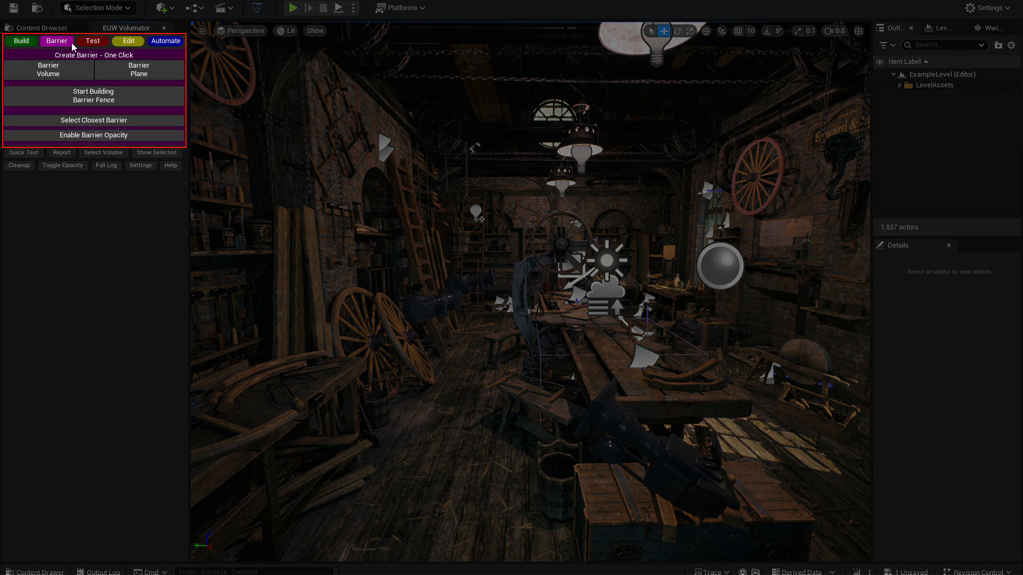
pyautogui.click(97, 43)
pyautogui.click(136, 45)
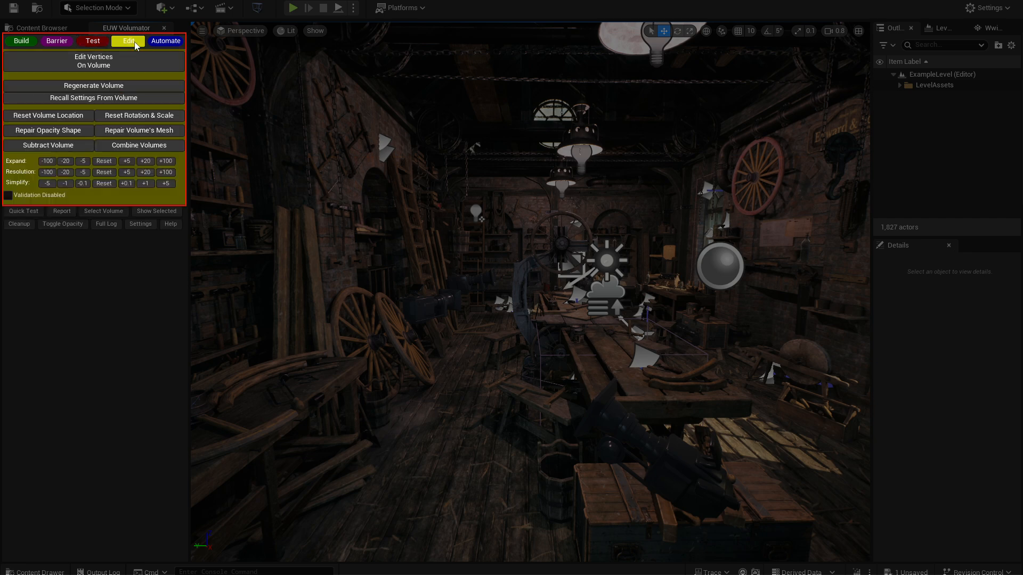
pyautogui.click(166, 43)
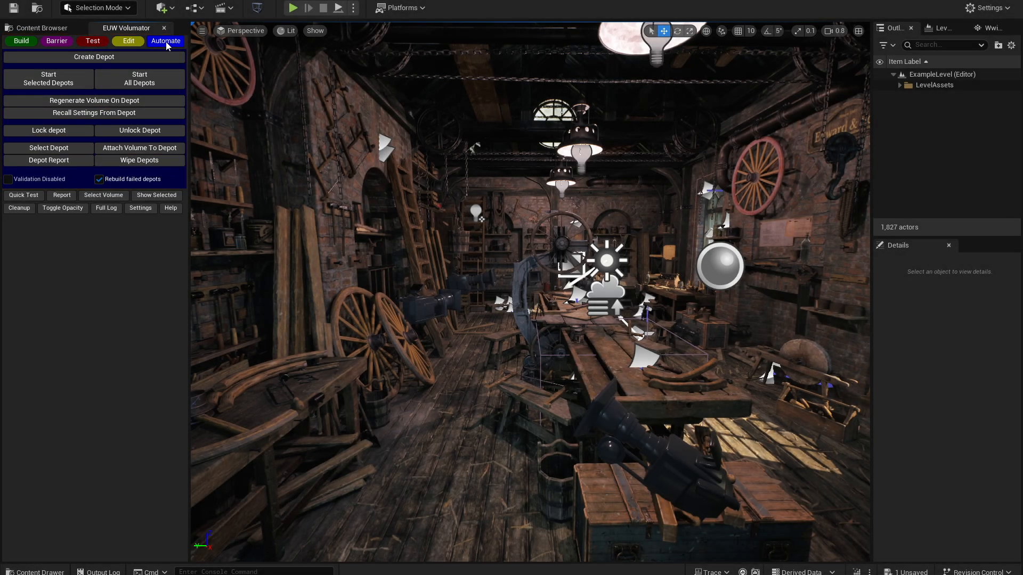
# - Build a location volume of the workshop by piloting the builder around the room, and stop building to generate it
pyautogui.click(22, 43)
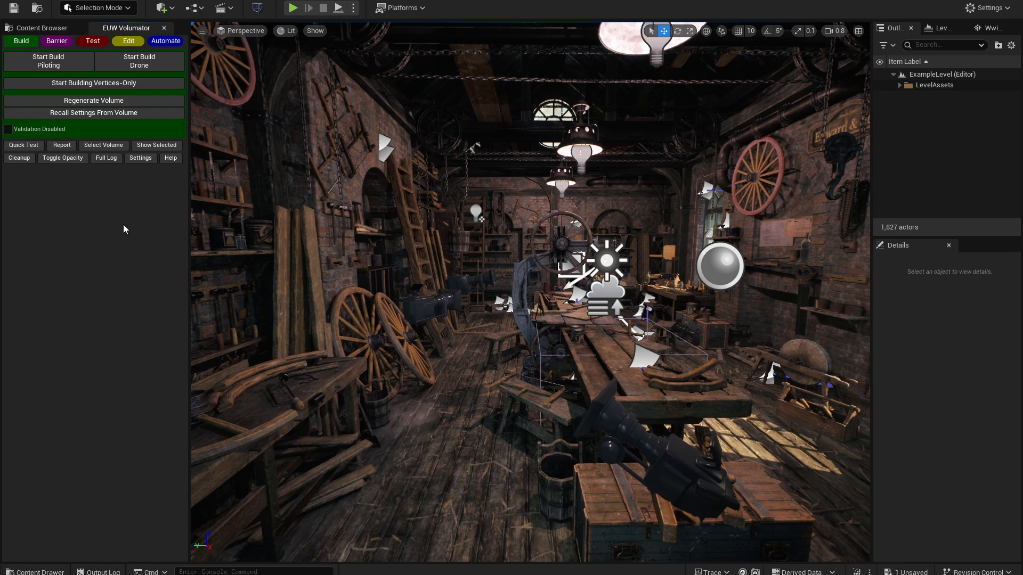
pyautogui.click(60, 58)
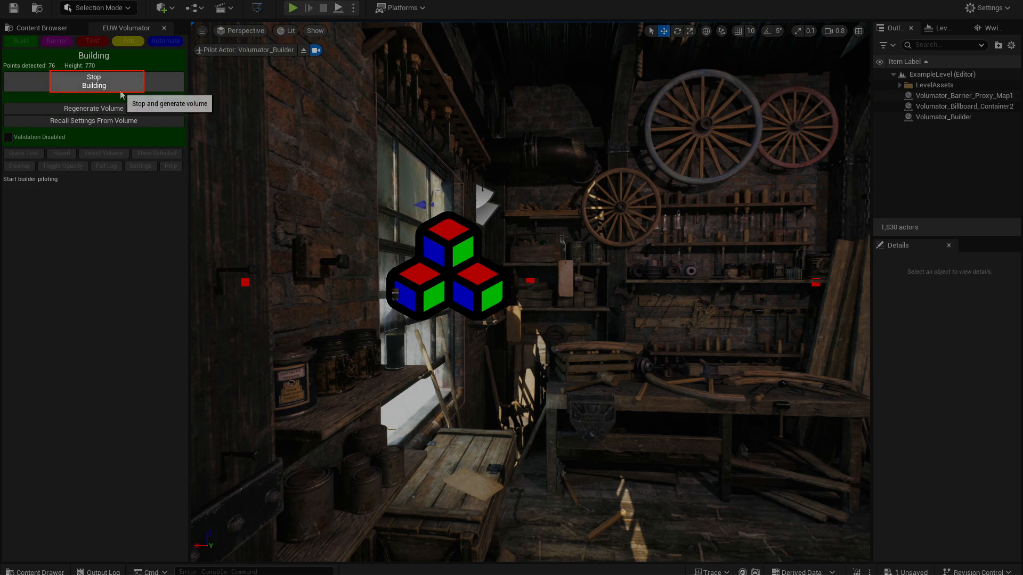
pyautogui.click(121, 91)
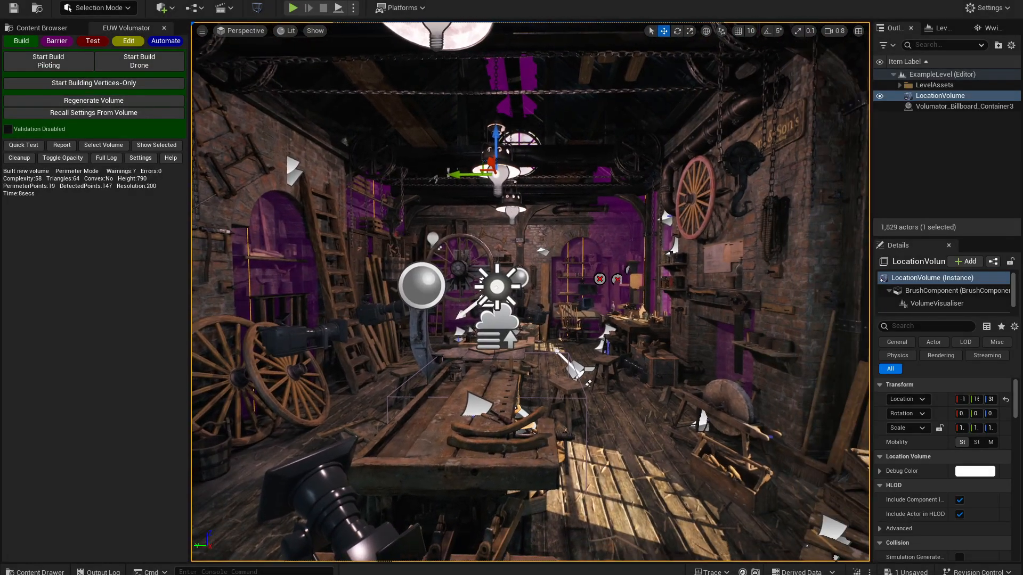
# - Isolate the piloted location volume to examine its shape and error sprites, and show the whole level again
pyautogui.click(170, 148)
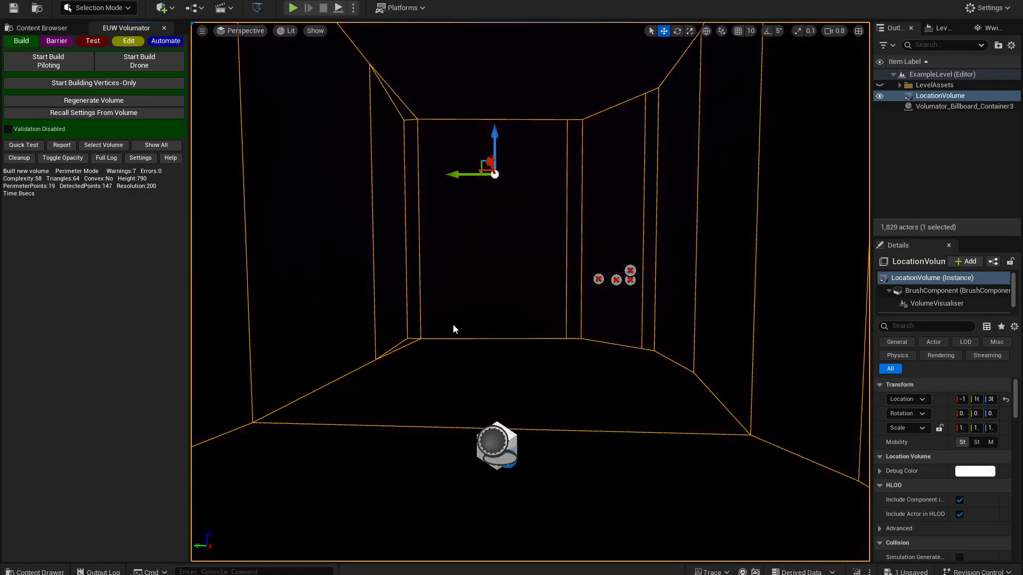
pyautogui.moveTo(274, 261)
pyautogui.mouseDown(button='right')
pyautogui.moveTo(560, 261)
pyautogui.moveTo(274, 261)
pyautogui.mouseUp(button='right')
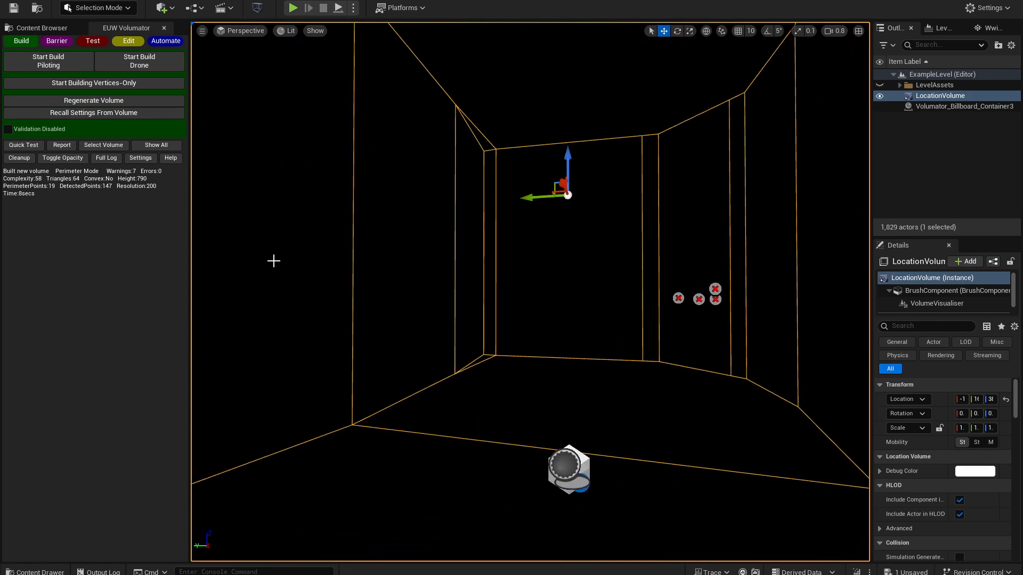
pyautogui.click(150, 147)
# - Delete the piloted location volume from the workshop level
pyautogui.moveTo(391, 342)
pyautogui.mouseDown(button='right')
pyautogui.moveTo(403, 356)
pyautogui.moveTo(390, 329)
pyautogui.mouseUp(button='right')
pyautogui.press('Delete')
pyautogui.press('w')
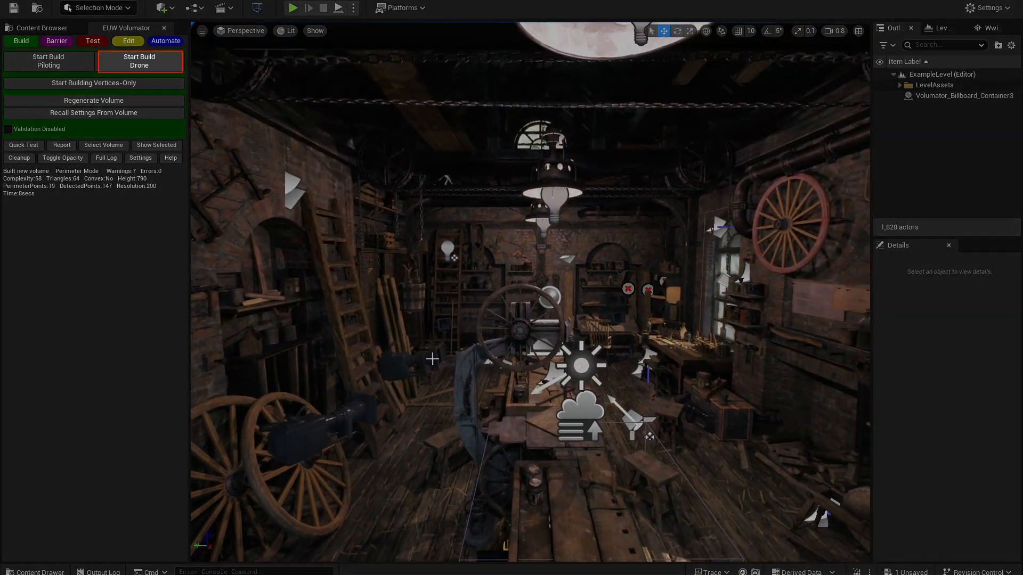
# - Build a location volume of the workshop with the drone scan and delete the generated volume
pyautogui.click(180, 67)
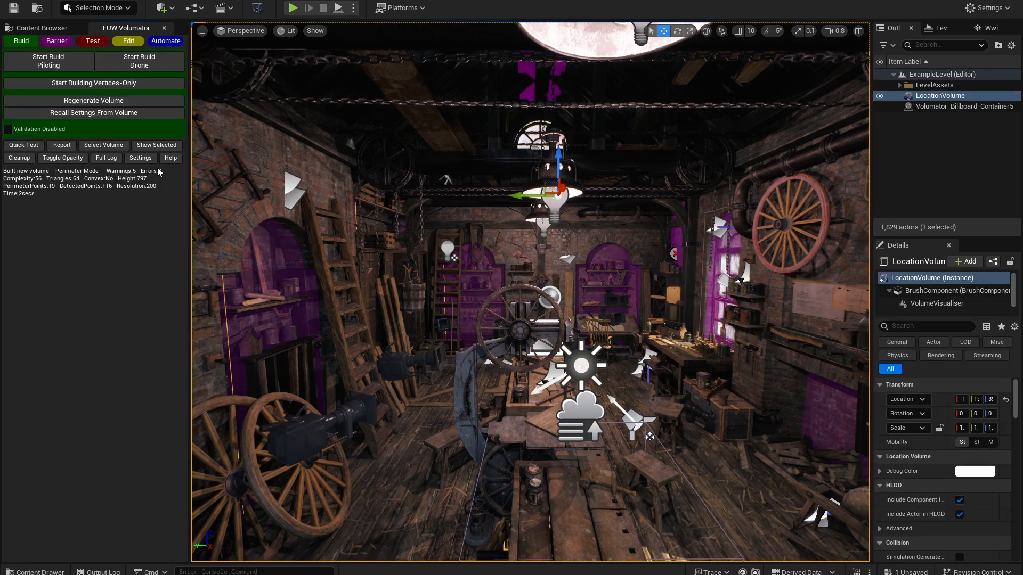
pyautogui.click(156, 145)
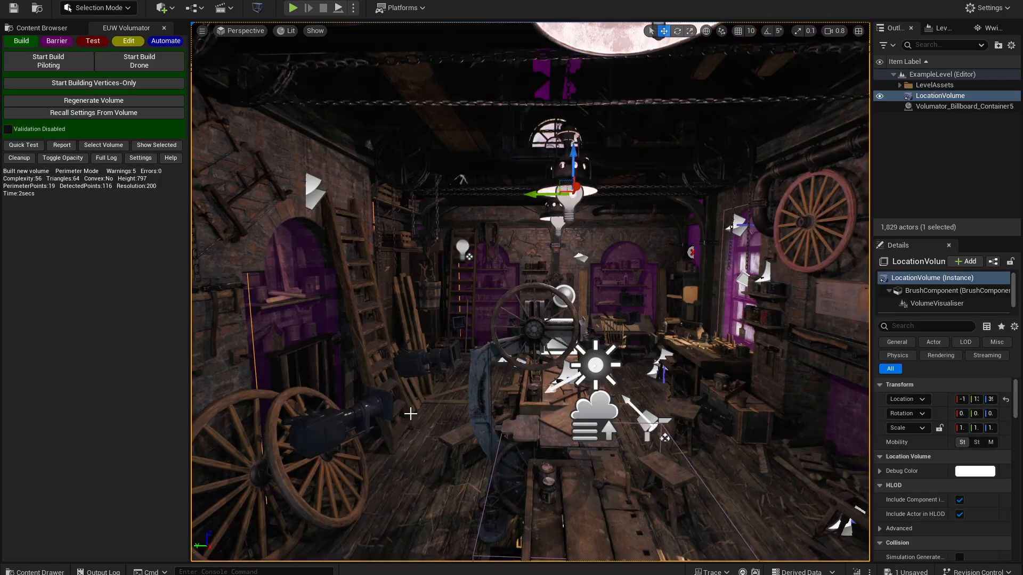
pyautogui.press('Delete')
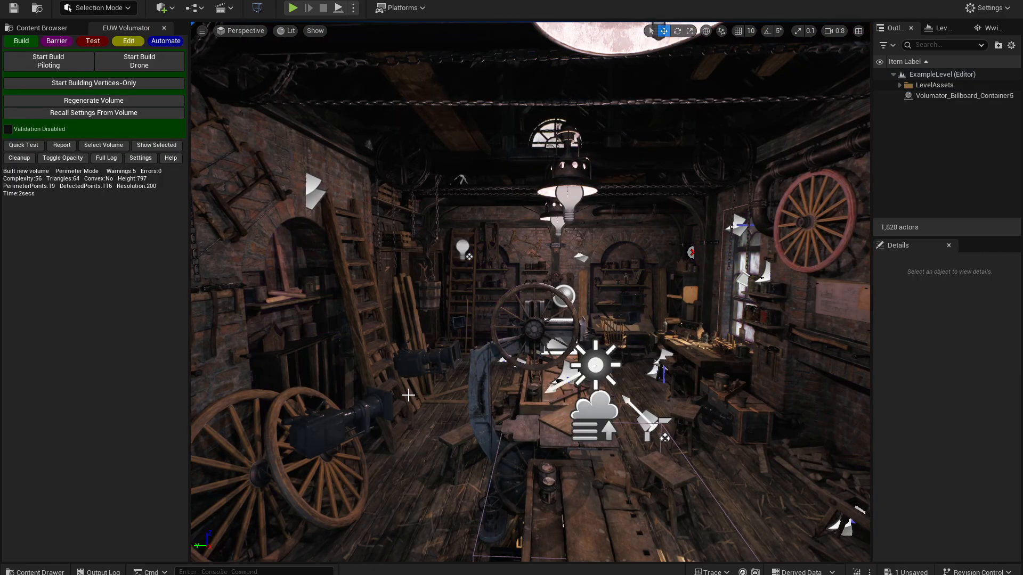
# - Build a vertices-only volume by adding vertices at the workshop's corners, and show only the finished volume
pyautogui.click(124, 86)
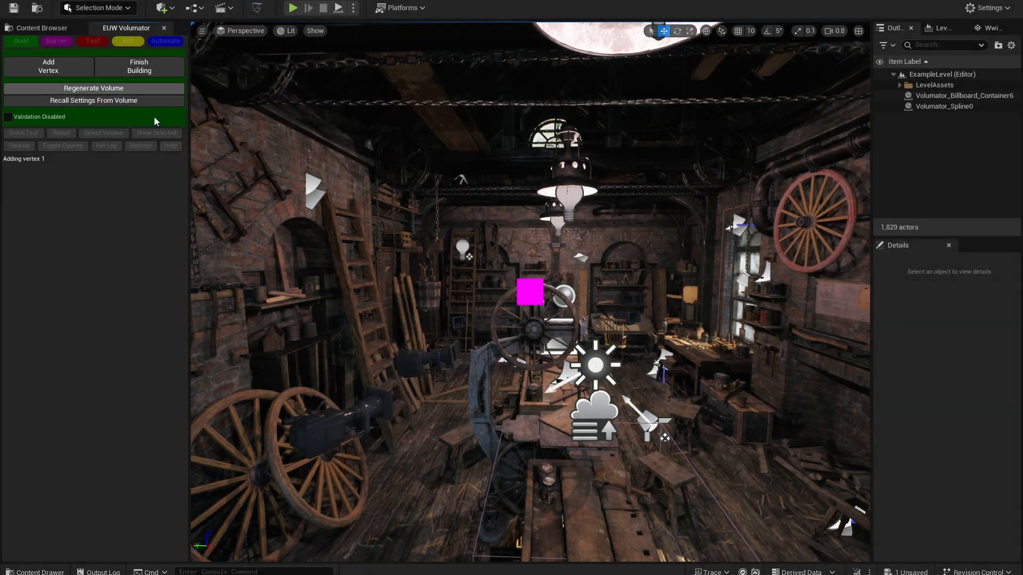
pyautogui.press('w')
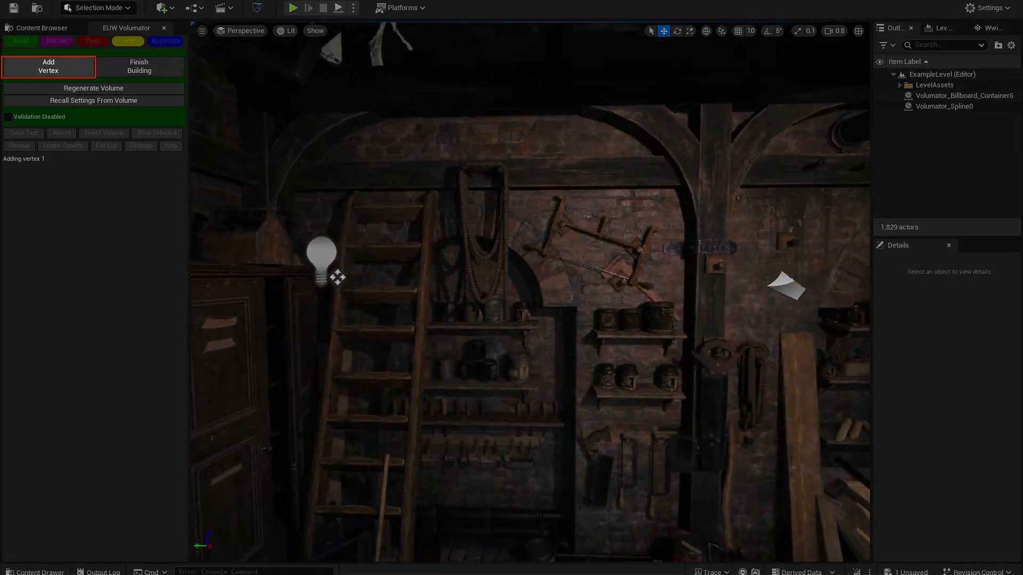
pyautogui.press('w')
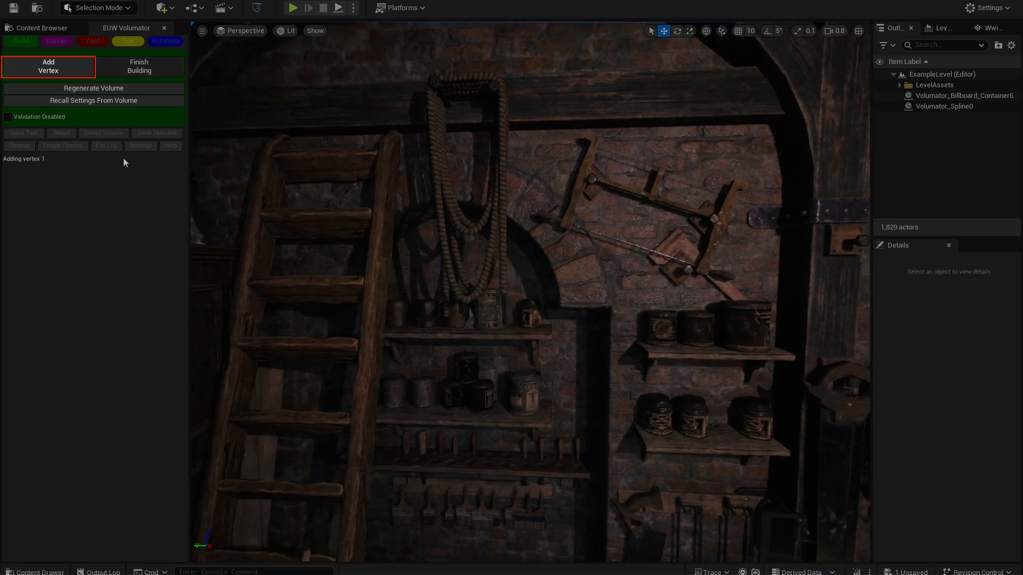
pyautogui.click(52, 68)
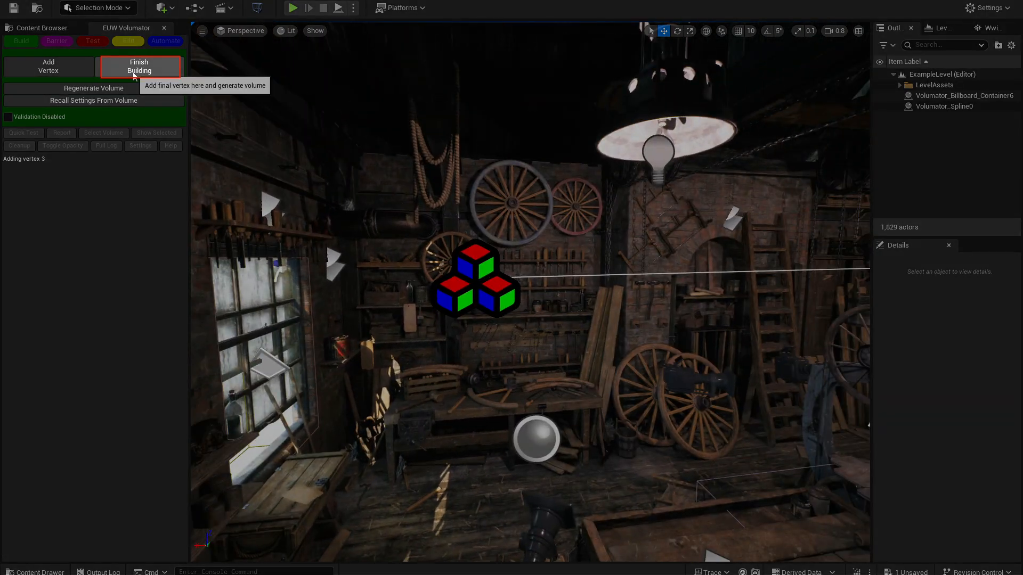
pyautogui.click(134, 73)
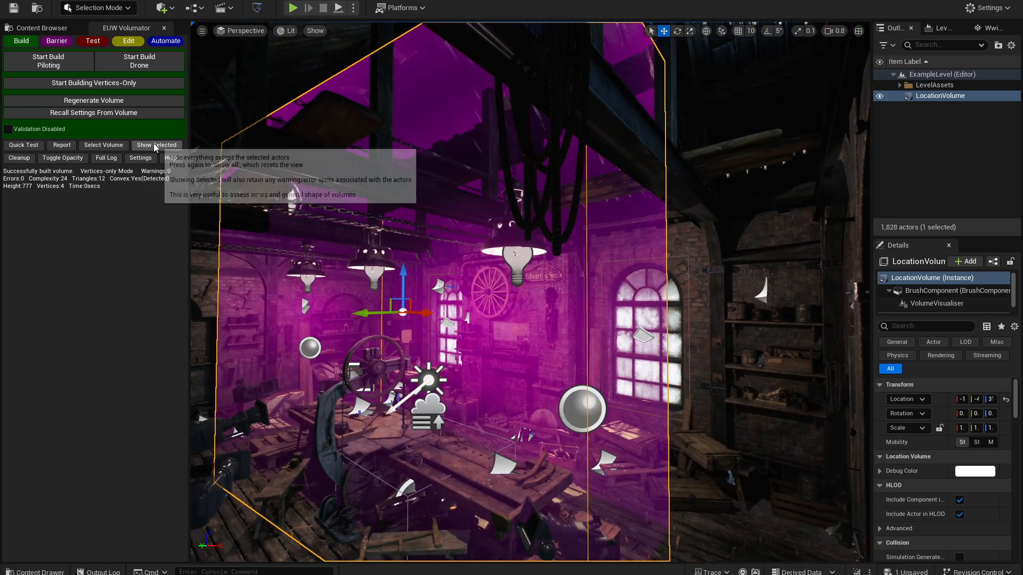
pyautogui.click(156, 146)
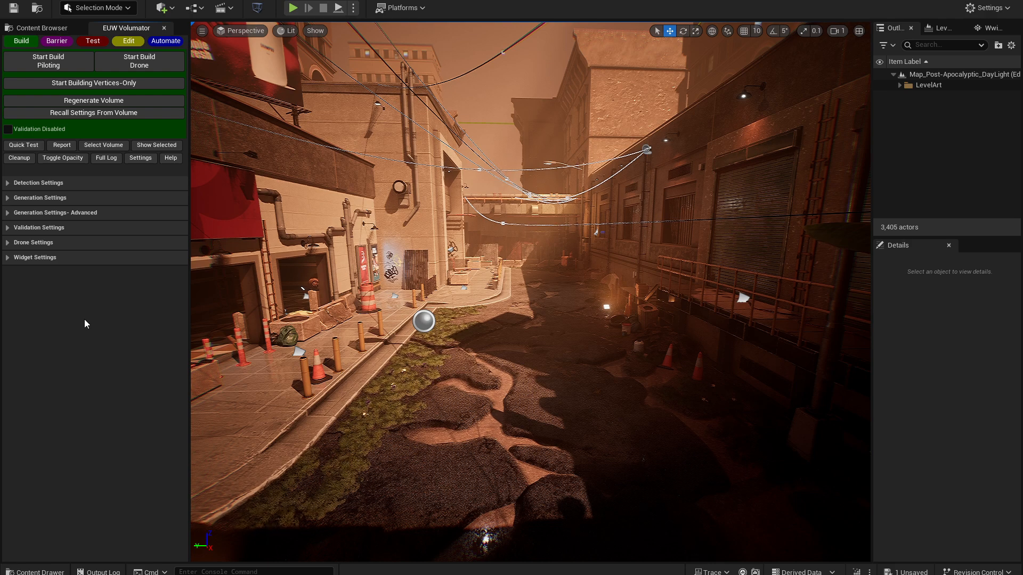
# - Create a barrier volume across the open garage doorway with the tiled floor in the post-apocalyptic street
pyautogui.moveTo(202, 320); pyautogui.dragTo(102, 346, button='right')
pyautogui.click(62, 43)
pyautogui.moveTo(277, 224); pyautogui.dragTo(226, 228, button='right')
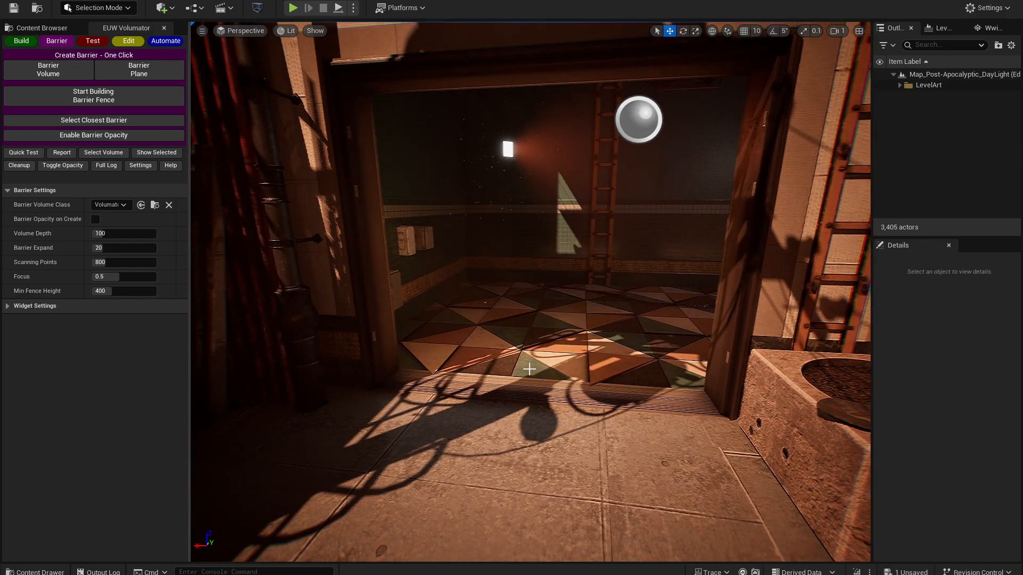
pyautogui.moveTo(529, 369); pyautogui.dragTo(540, 369, button='right')
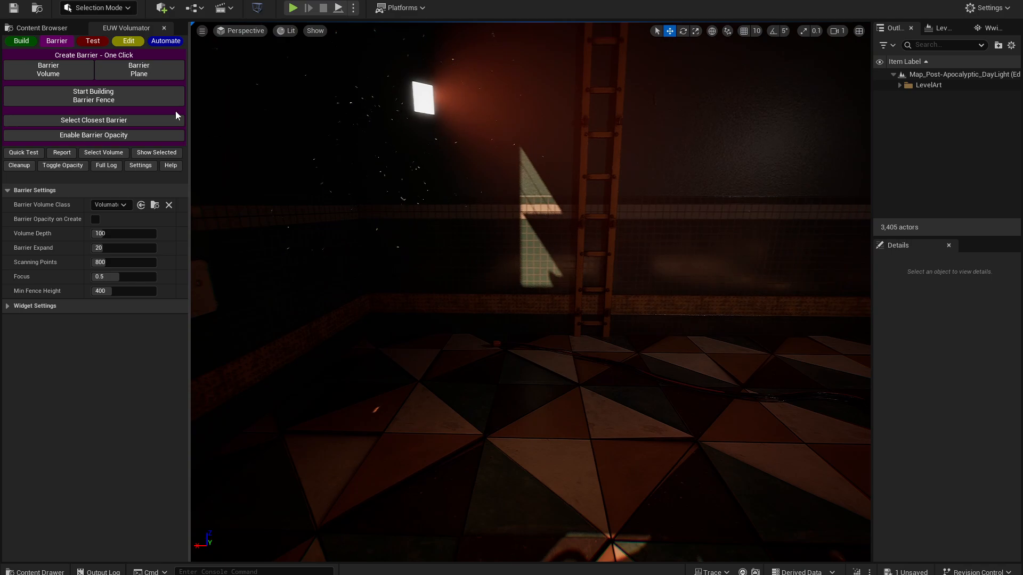
pyautogui.click(60, 72)
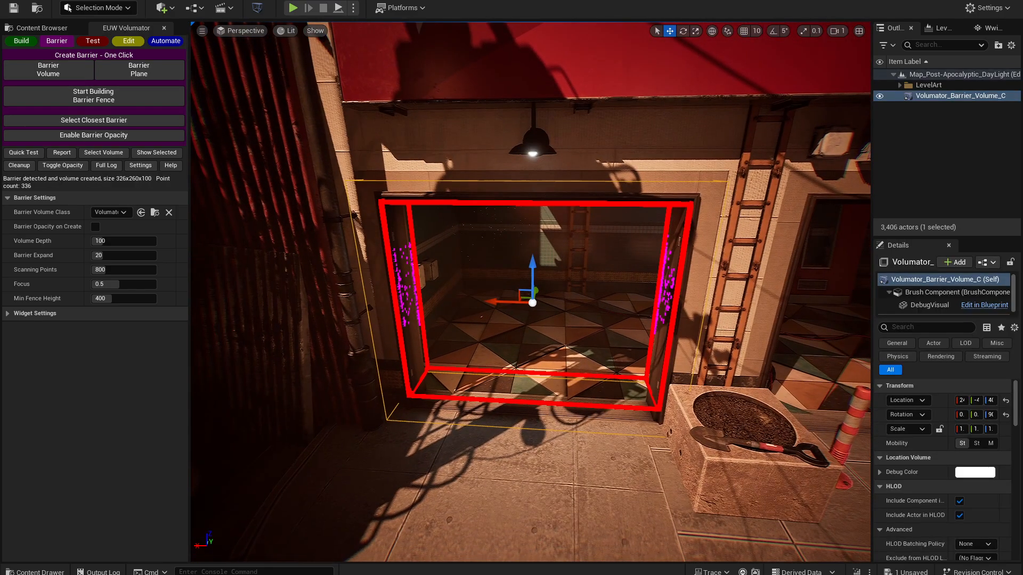
# - Create additional barrier volumes across the remaining openings around the street
pyautogui.moveTo(457, 335); pyautogui.dragTo(469, 331, button='right')
pyautogui.moveTo(339, 275); pyautogui.dragTo(339, 275, button='right')
pyautogui.moveTo(531, 292); pyautogui.dragTo(619, 290, button='right')
pyautogui.moveTo(299, 226); pyautogui.dragTo(178, 235, button='right')
pyautogui.click(73, 76)
# - Start a drone build to scan the barrier-enclosed street area
pyautogui.click(21, 41)
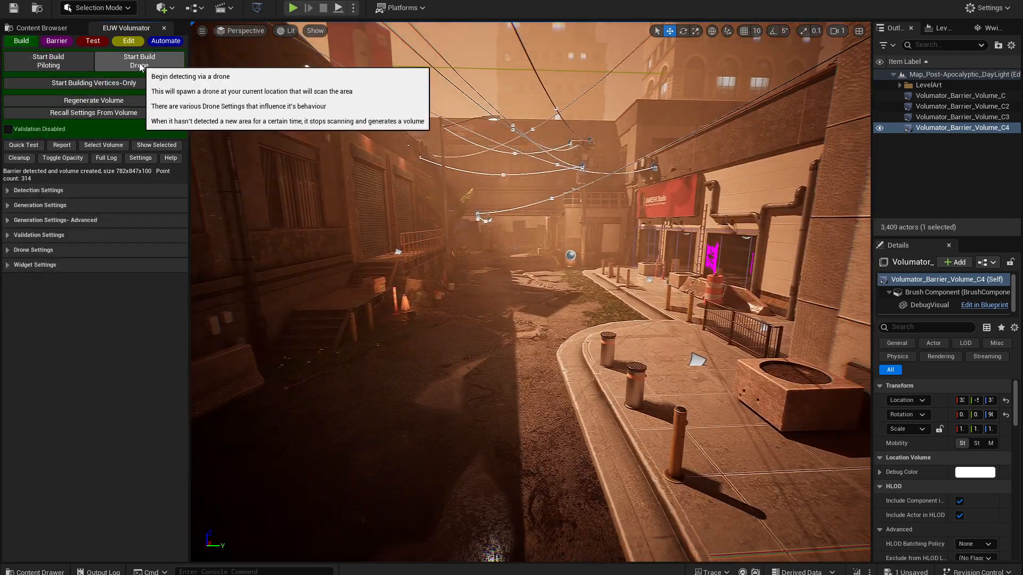
pyautogui.click(139, 61)
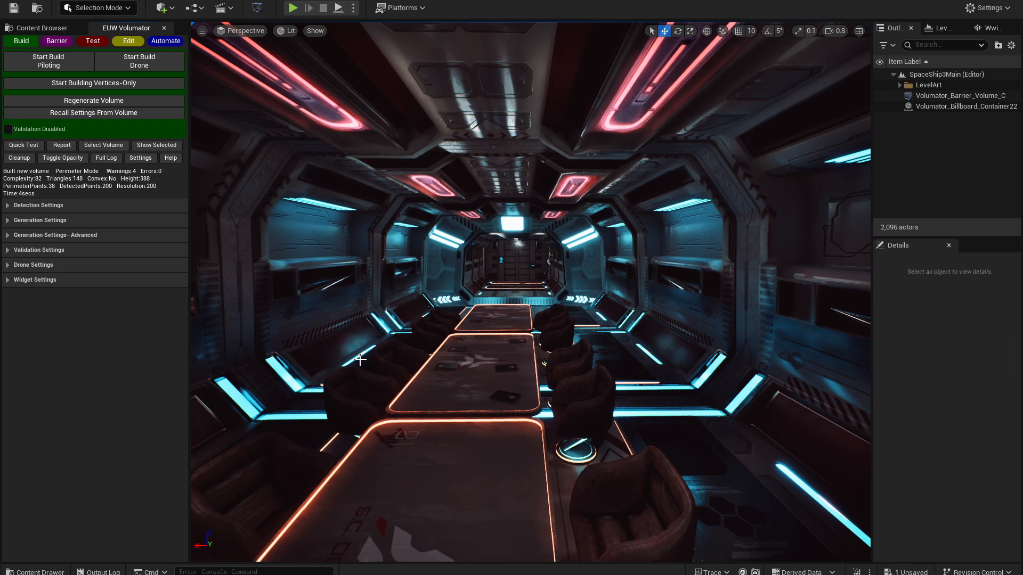
# - Build a drone-scanned volume of the spaceship interior and inspect its boundary beside the corridor walls
pyautogui.click(147, 63)
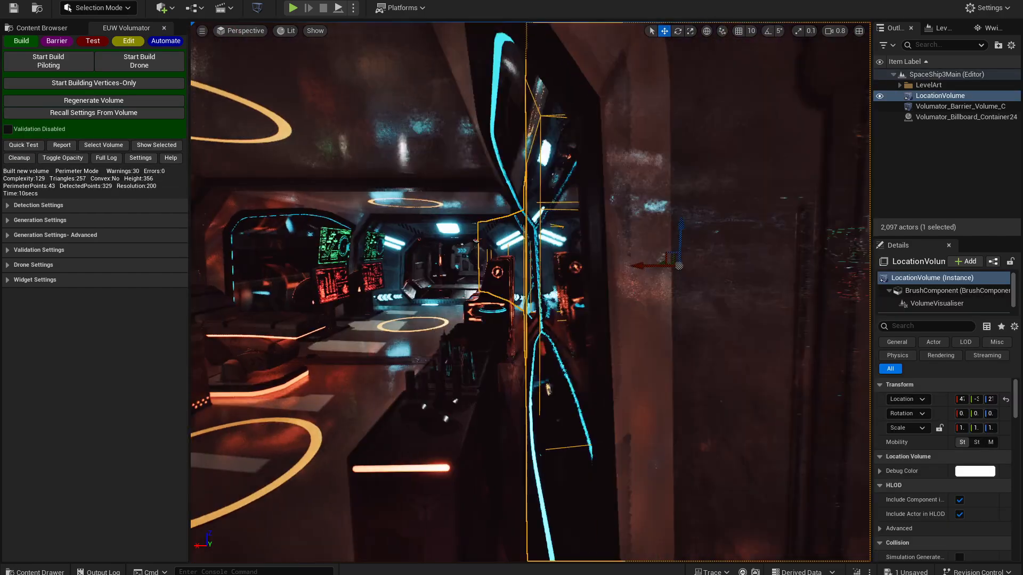
pyautogui.press('w')
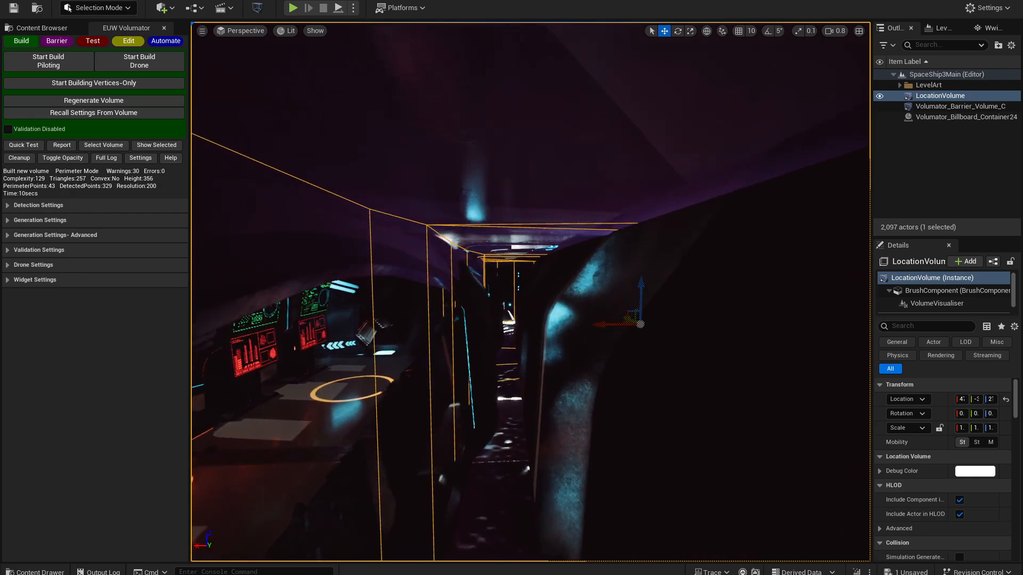
pyautogui.press('w')
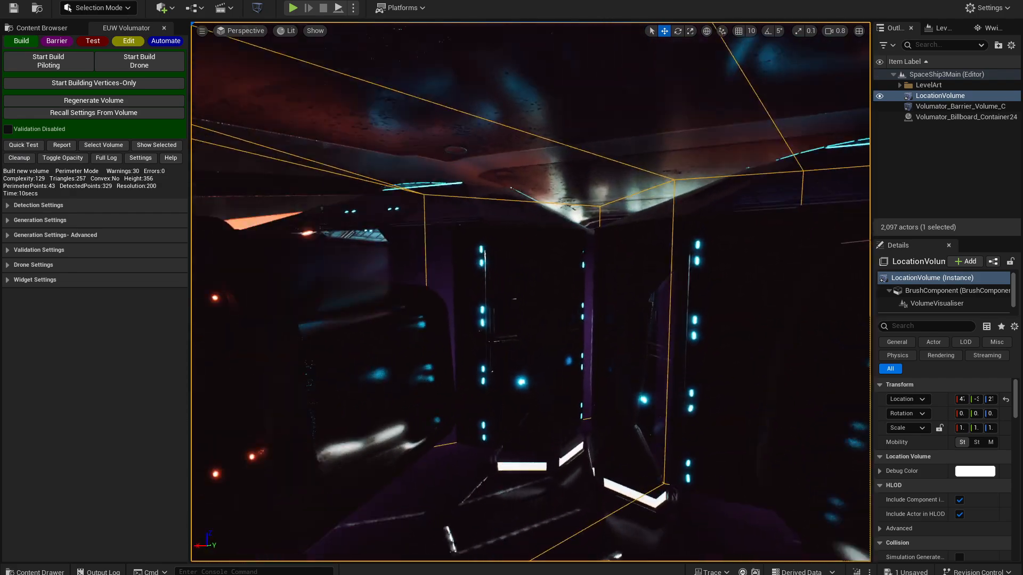
pyautogui.press('s')
pyautogui.press('s')
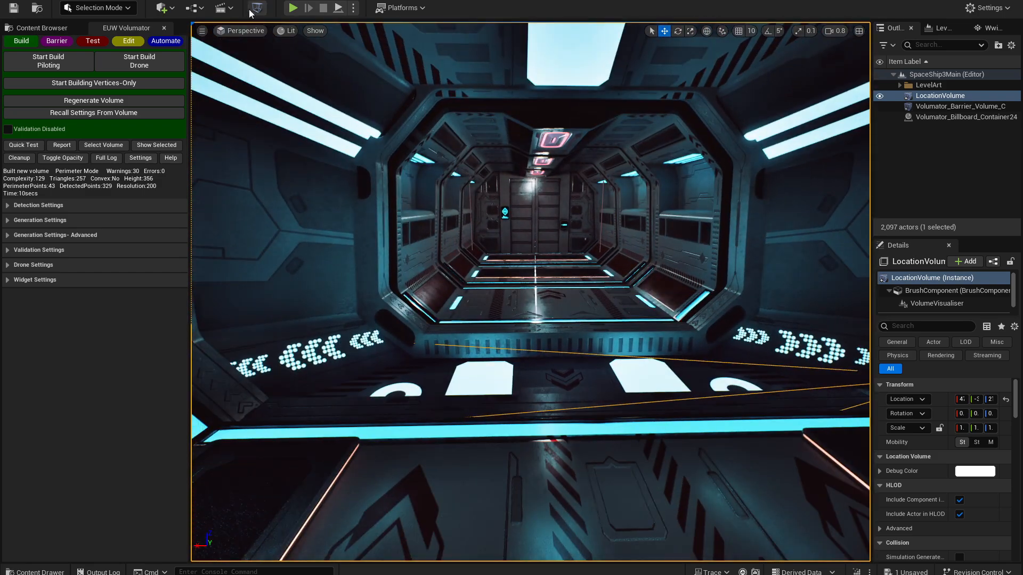
# - Examine the spaceship walls for collision gaps in the Player Collision view mode and return to the Lit view
pyautogui.click(287, 31)
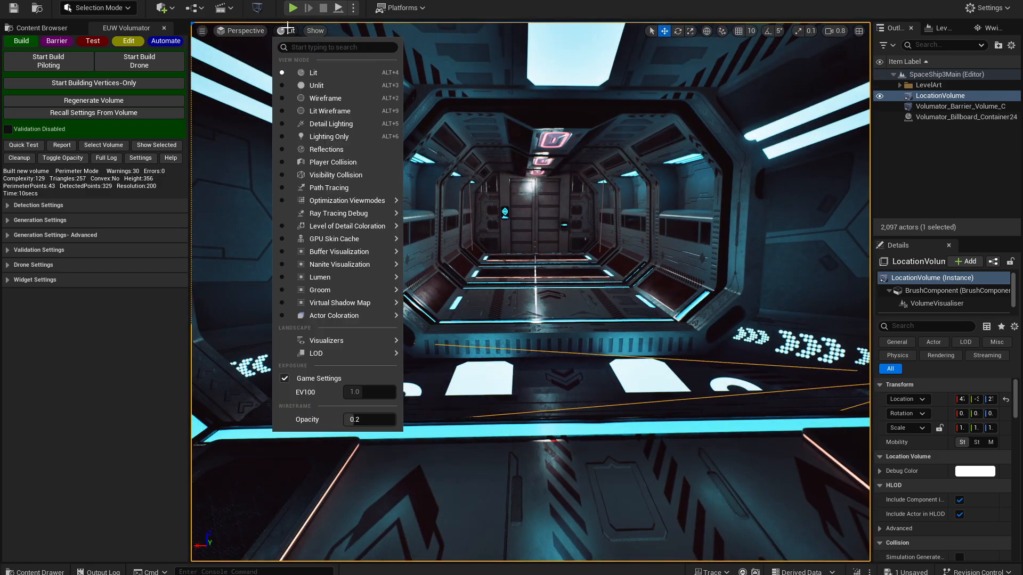
pyautogui.click(338, 165)
pyautogui.moveTo(434, 185); pyautogui.dragTo(366, 189, button='right')
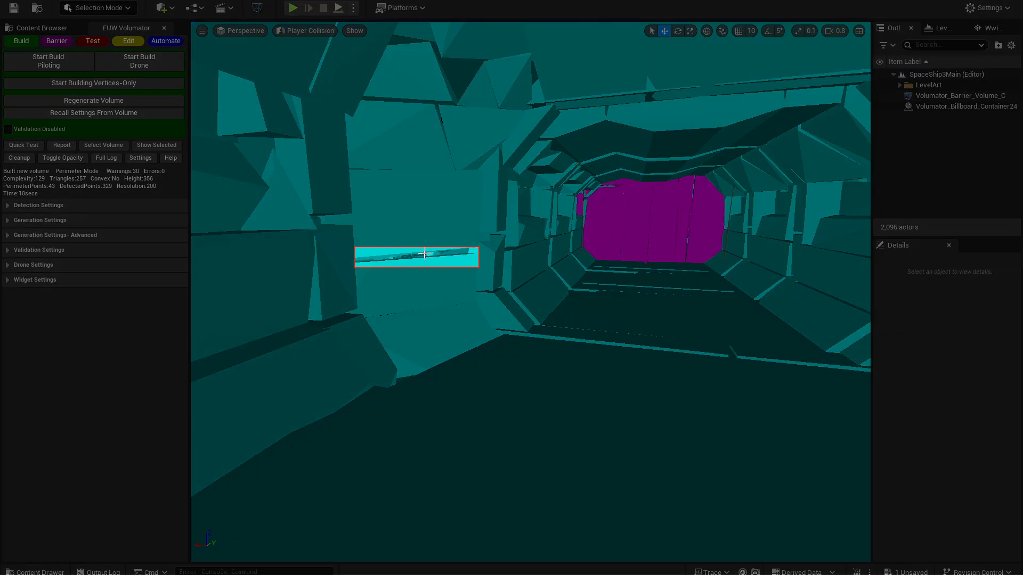
pyautogui.moveTo(339, 283); pyautogui.dragTo(211, 284, button='right')
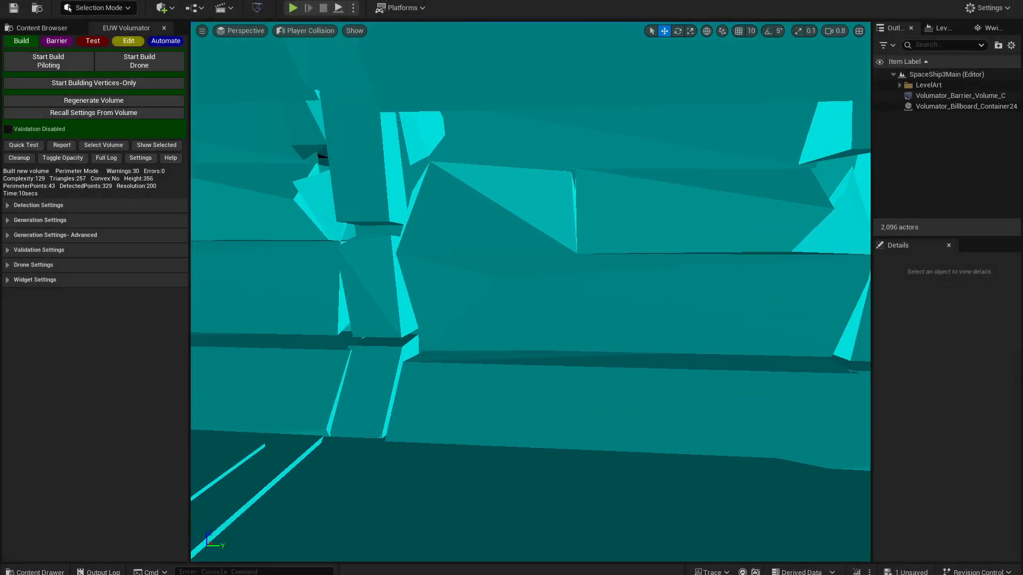
pyautogui.moveTo(483, 270); pyautogui.dragTo(717, 271, button='right')
pyautogui.press('w')
pyautogui.press('d')
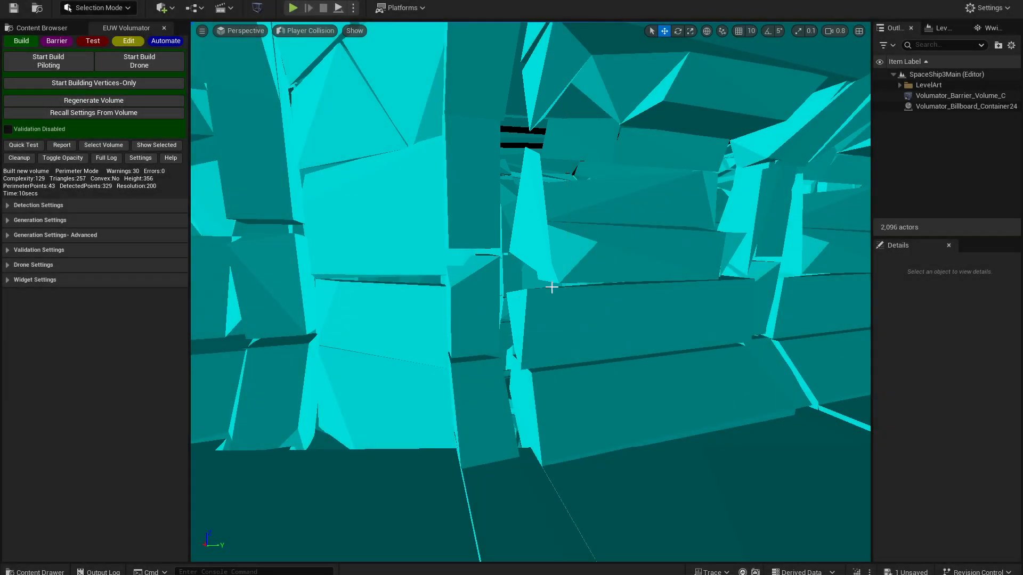
pyautogui.hotkey('alt', '4')
pyautogui.moveTo(562, 217); pyautogui.dragTo(684, 221, button='right')
pyautogui.press('w')
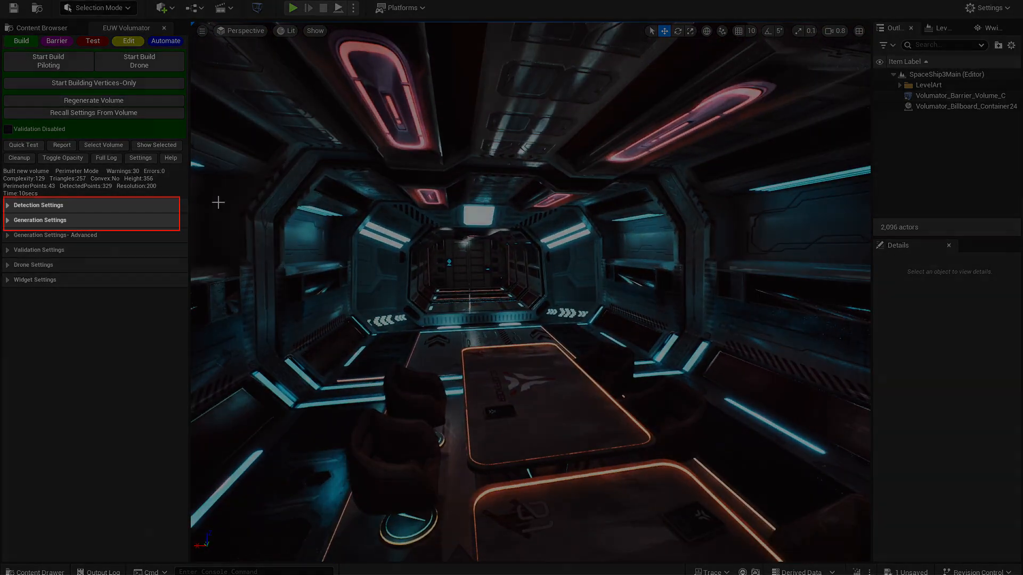
# - Enable Detect Complex in the detection settings and rebuild the spaceship interior volume with the drone
pyautogui.click(48, 205)
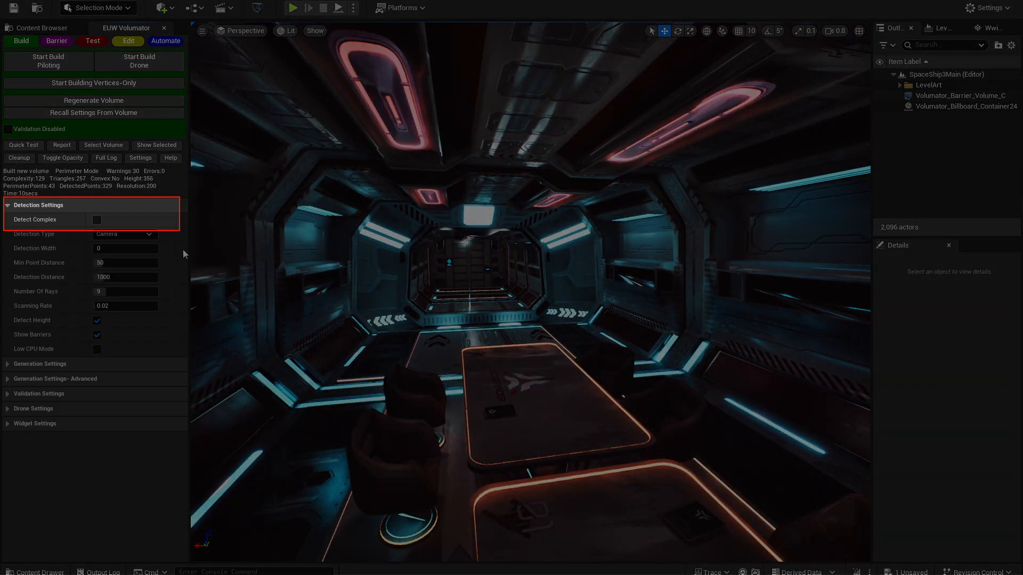
pyautogui.click(97, 220)
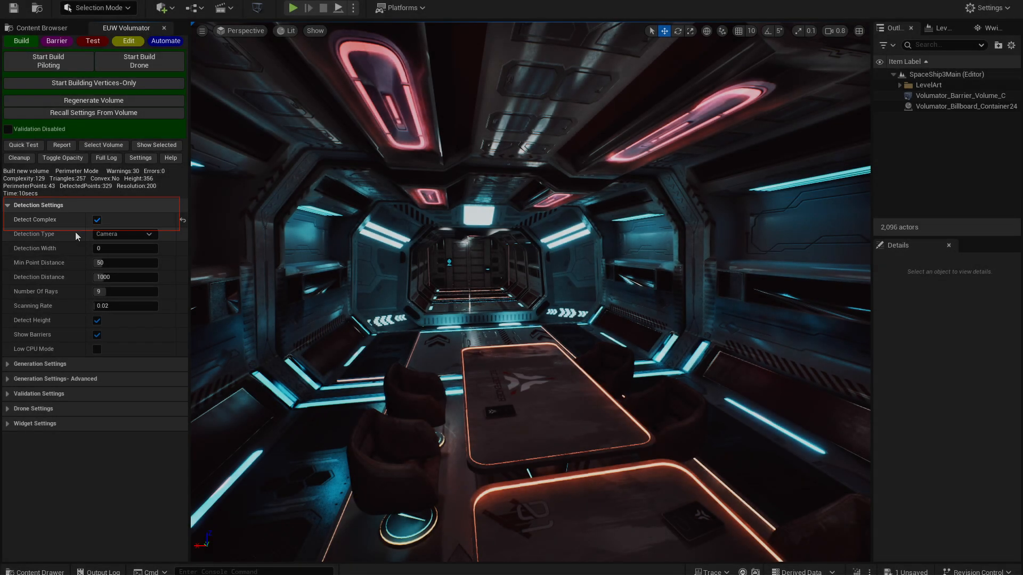
pyautogui.click(140, 63)
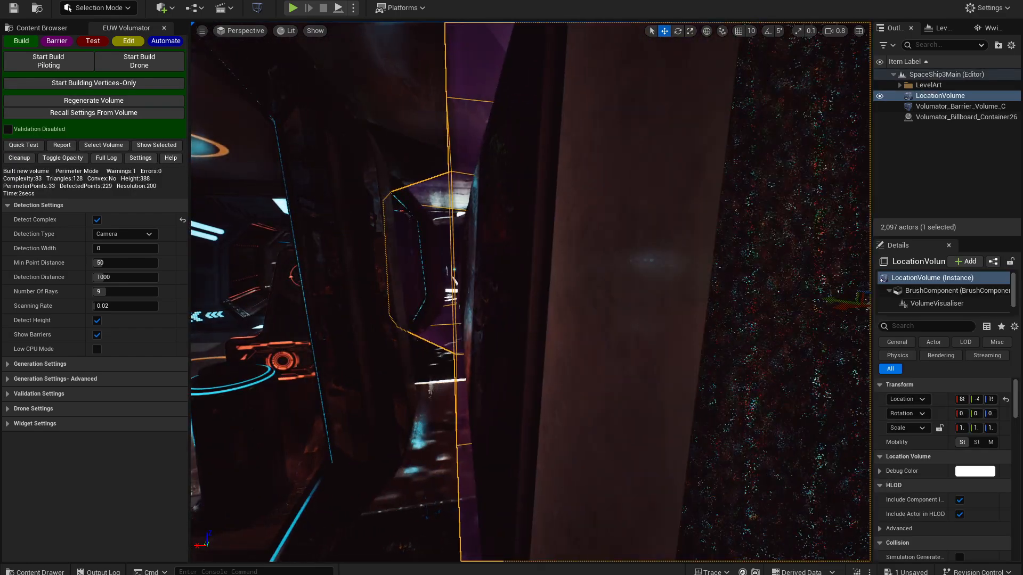
pyautogui.moveTo(531, 292); pyautogui.dragTo(467, 163, button='right')
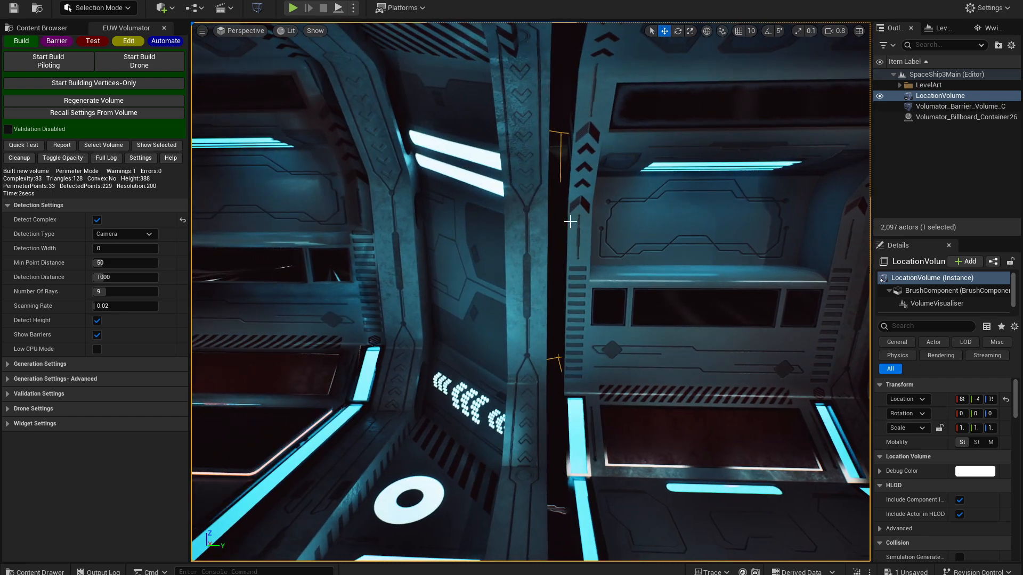
# - Switch the spaceship view to Unlit and examine the narrow gap between the wall panels
pyautogui.hotkey('alt', '3')
pyautogui.moveTo(549, 300)
pyautogui.mouseDown(button='right')
pyautogui.moveTo(597, 301)
pyautogui.moveTo(528, 300)
pyautogui.moveTo(553, 303)
pyautogui.mouseUp(button='right')
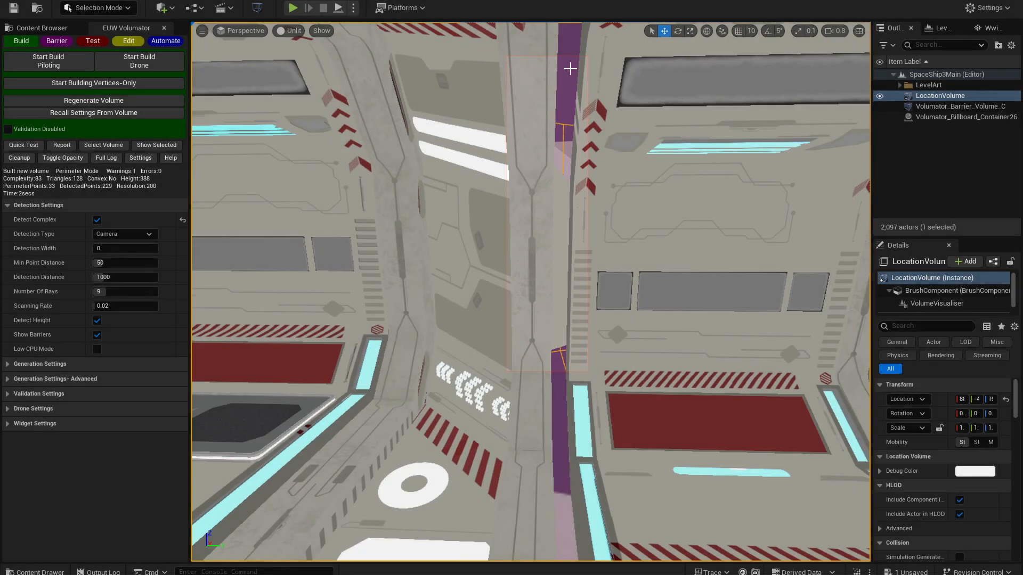
pyautogui.moveTo(568, 69); pyautogui.dragTo(496, 70, button='right')
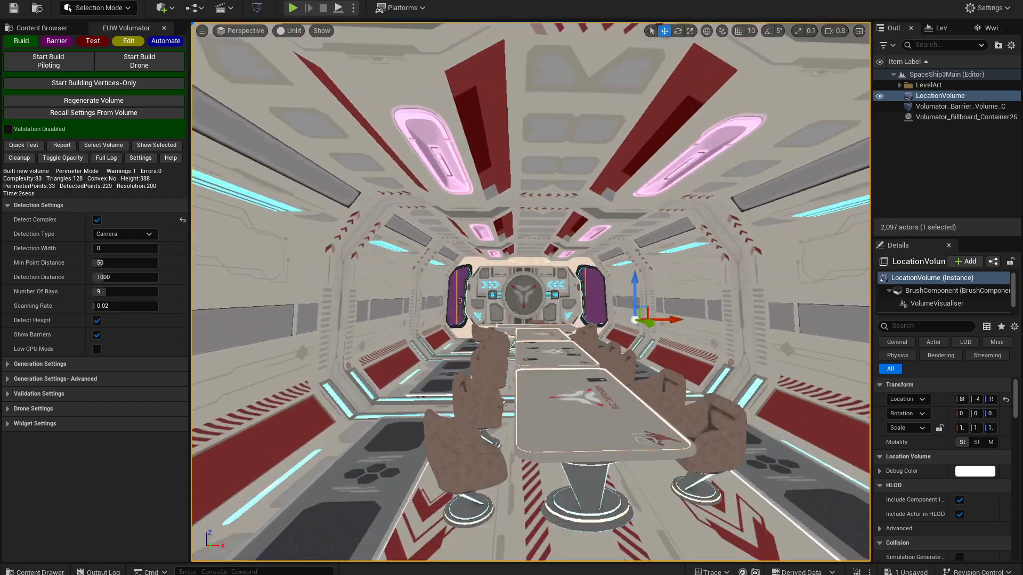
pyautogui.moveTo(494, 277); pyautogui.dragTo(730, 292, button='right')
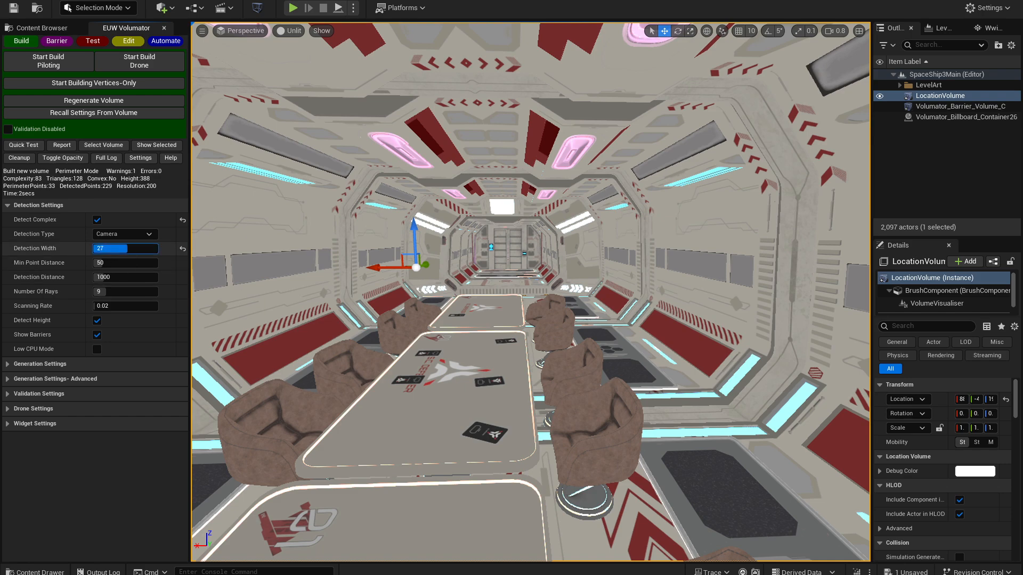
# - Replace the spaceship interior volume with a drone-built one using a Detection Width of 31 and inspect its boundary
pyautogui.moveTo(256, 227)
pyautogui.mouseDown(button='right')
pyautogui.moveTo(269, 221)
pyautogui.moveTo(246, 228)
pyautogui.mouseUp(button='right')
pyautogui.press('Delete')
pyautogui.click(139, 61)
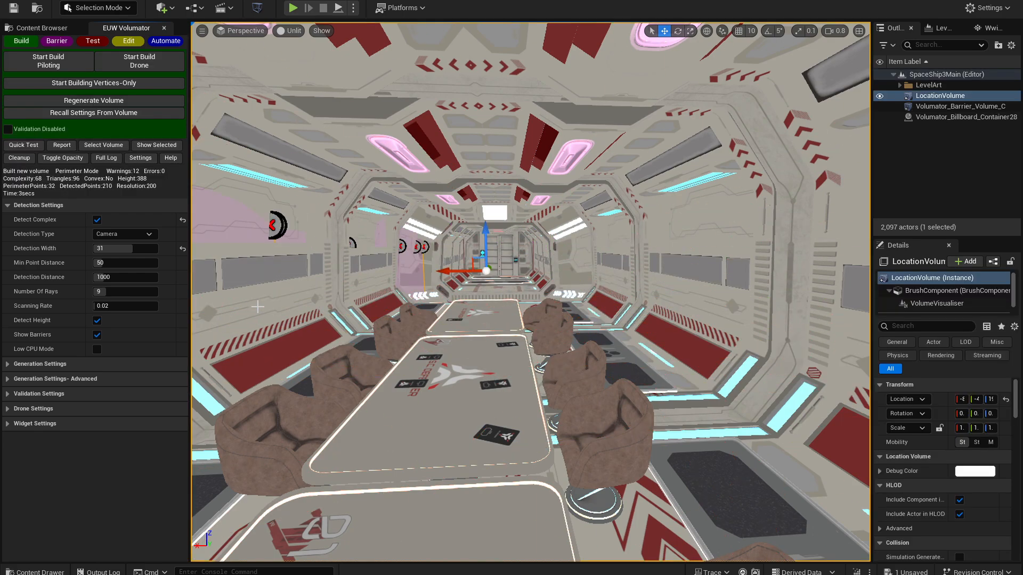
pyautogui.press('a')
pyautogui.moveTo(258, 307)
pyautogui.mouseDown(button='right')
pyautogui.moveTo(249, 307)
pyautogui.moveTo(298, 309)
pyautogui.moveTo(267, 307)
pyautogui.mouseUp(button='right')
pyautogui.press('w')
pyautogui.moveTo(613, 256)
pyautogui.mouseDown(button='right')
pyautogui.moveTo(623, 259)
pyautogui.moveTo(612, 256)
pyautogui.mouseUp(button='right')
pyautogui.click(101, 235)
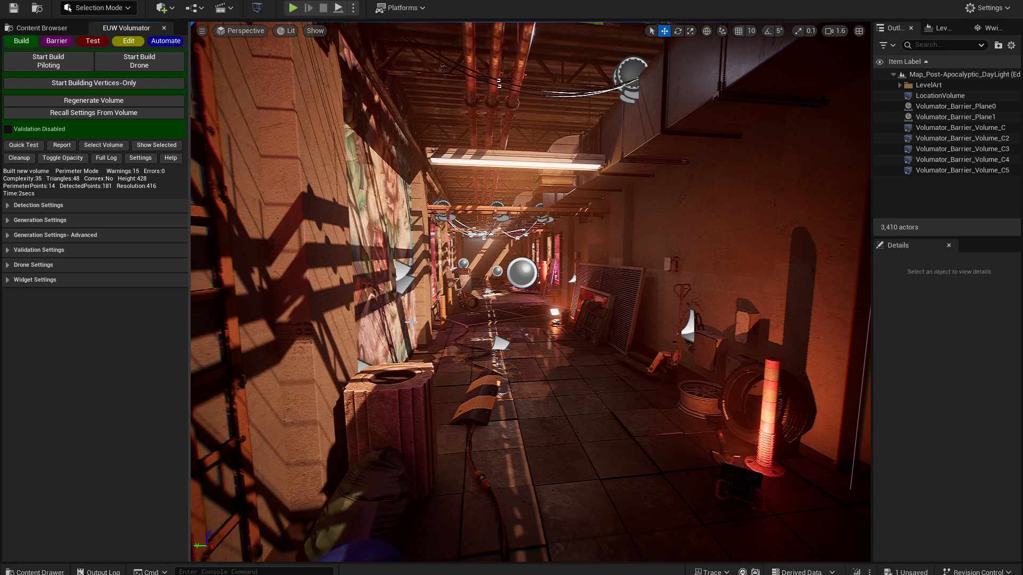
# - Build a drone-scanned volume of the post-apocalyptic alley and show only that volume
pyautogui.click(139, 60)
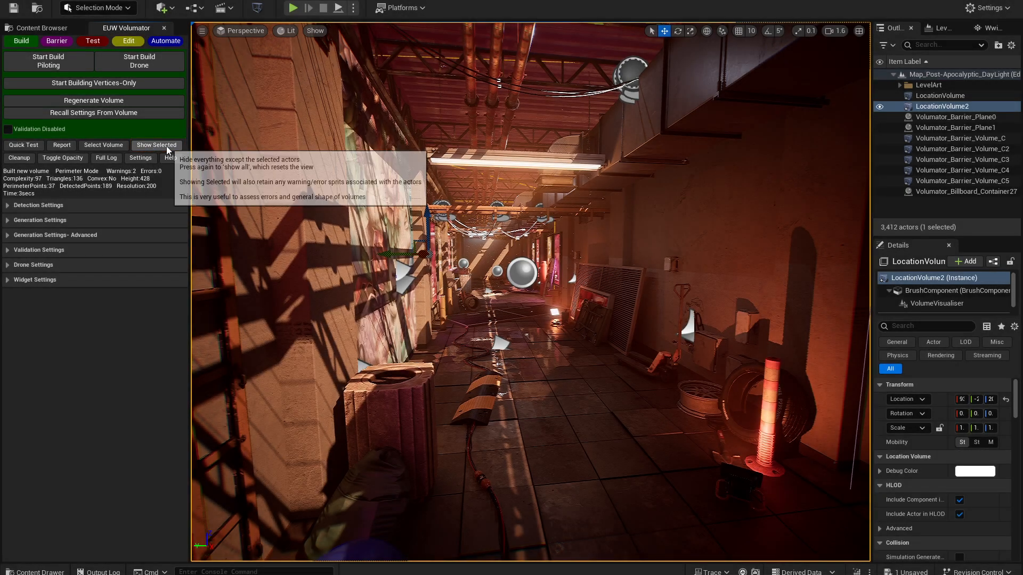
pyautogui.click(156, 145)
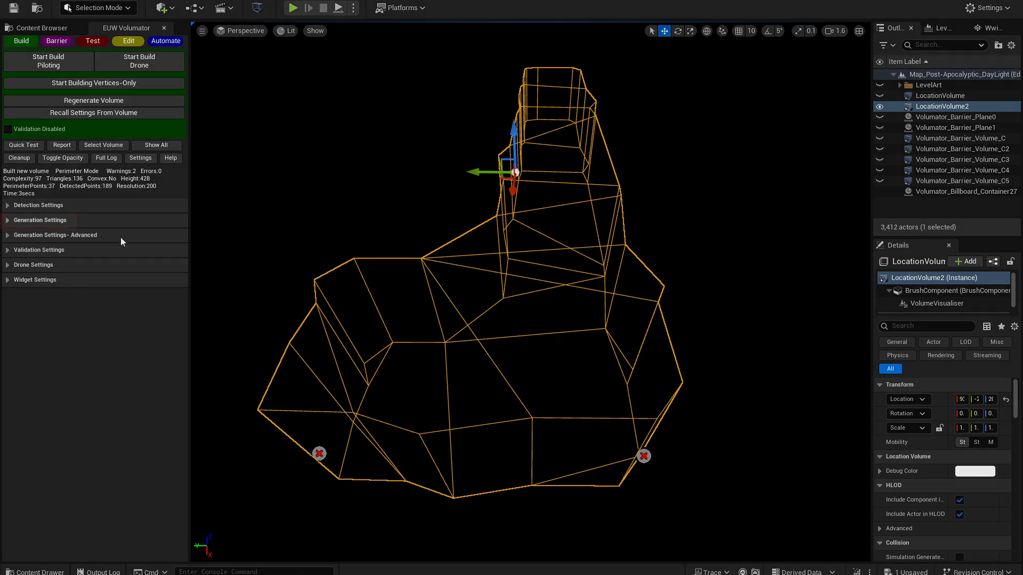
# - Regenerate the isolated alley volume at a Resolution of 300 and try raising and lowering its resolution in increments of 20 and 5
pyautogui.click(62, 220)
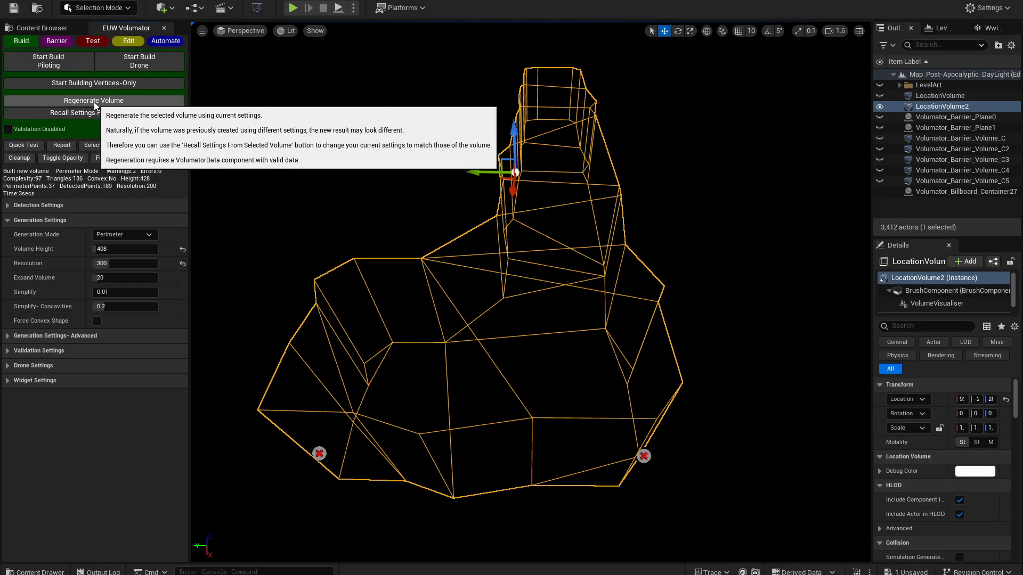
pyautogui.click(93, 102)
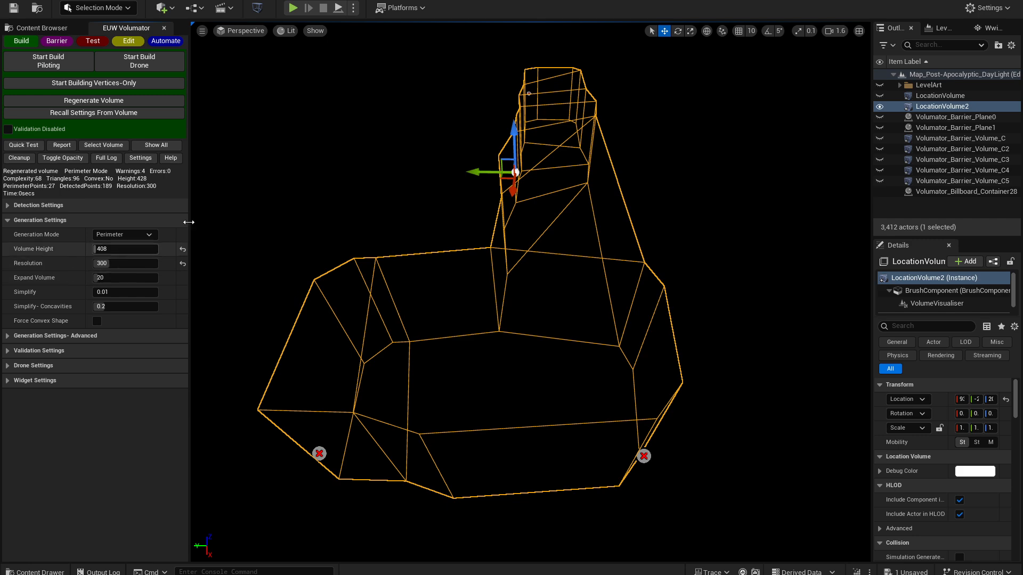
pyautogui.click(128, 42)
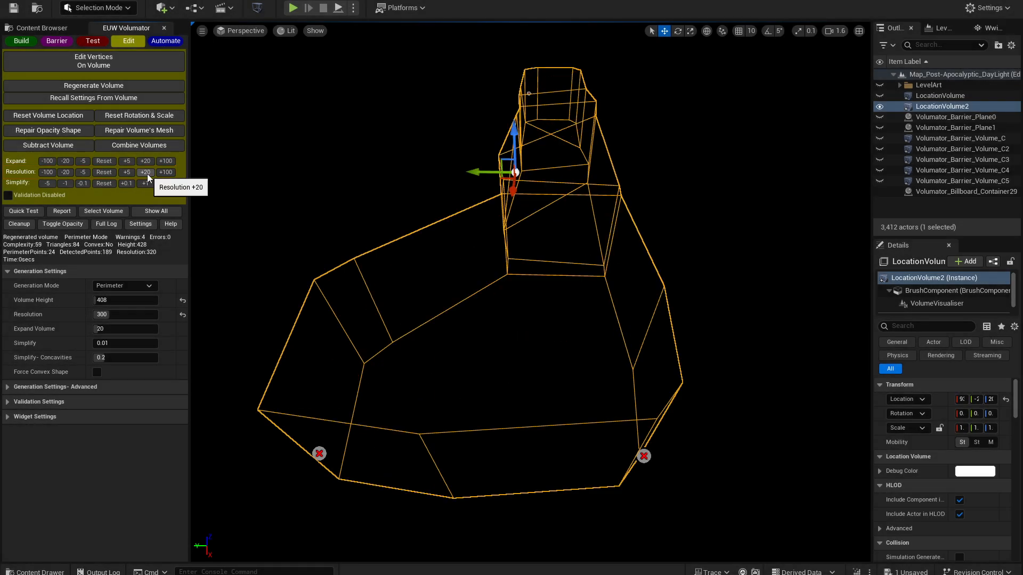
pyautogui.click(147, 174)
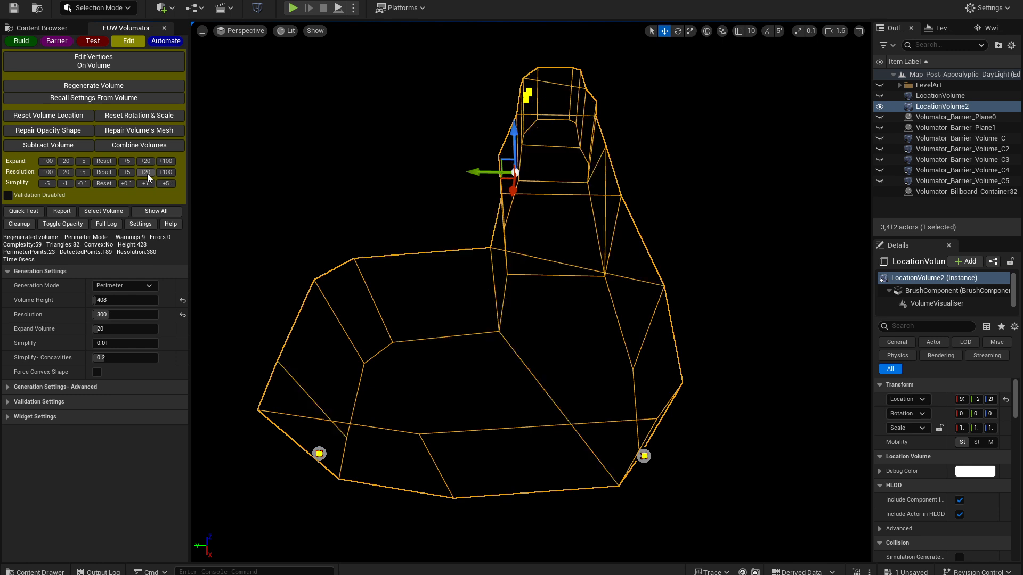
pyautogui.click(68, 172)
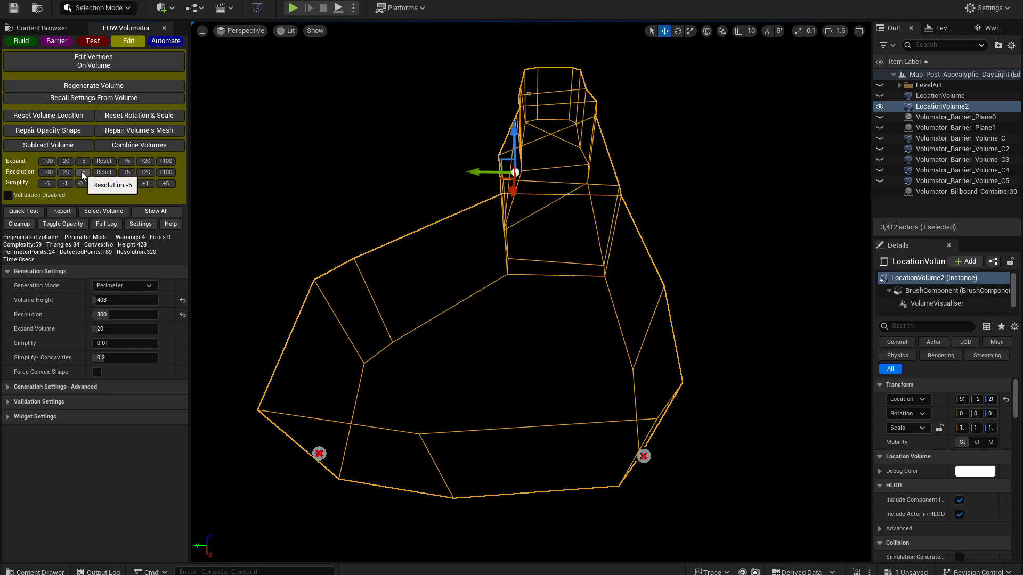
pyautogui.click(81, 172)
pyautogui.click(127, 173)
pyautogui.click(127, 173)
pyautogui.click(127, 173)
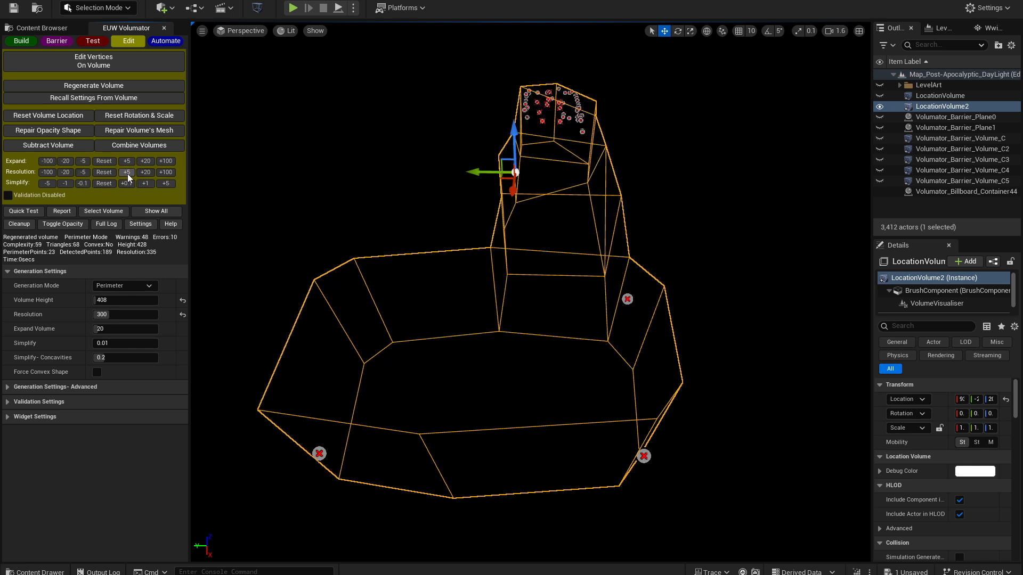
pyautogui.click(126, 173)
pyautogui.click(127, 172)
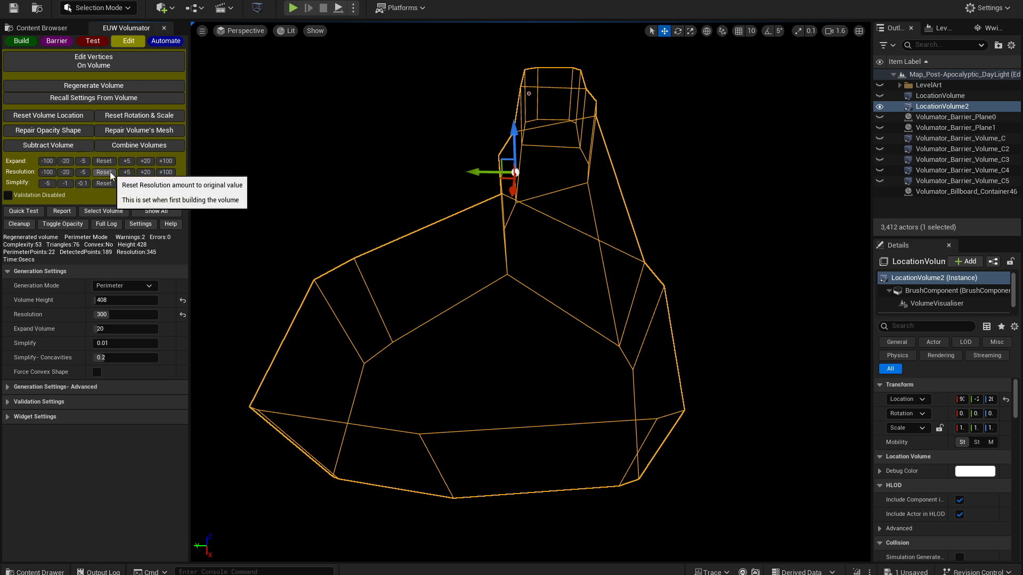
# - Reset the alley volume's resolution to its original value and recall the generation settings from the volume
pyautogui.click(104, 172)
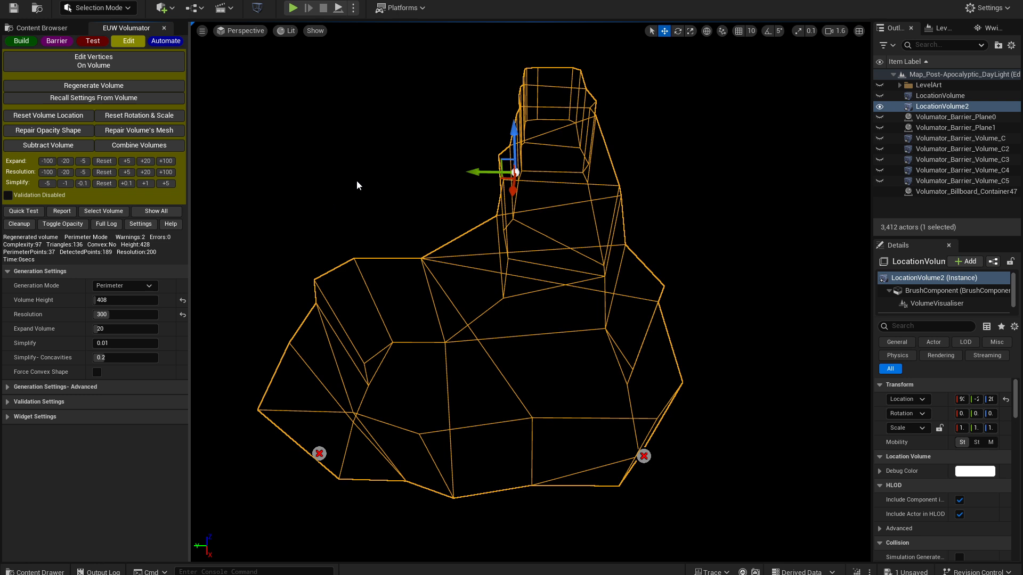
pyautogui.click(104, 172)
pyautogui.click(92, 101)
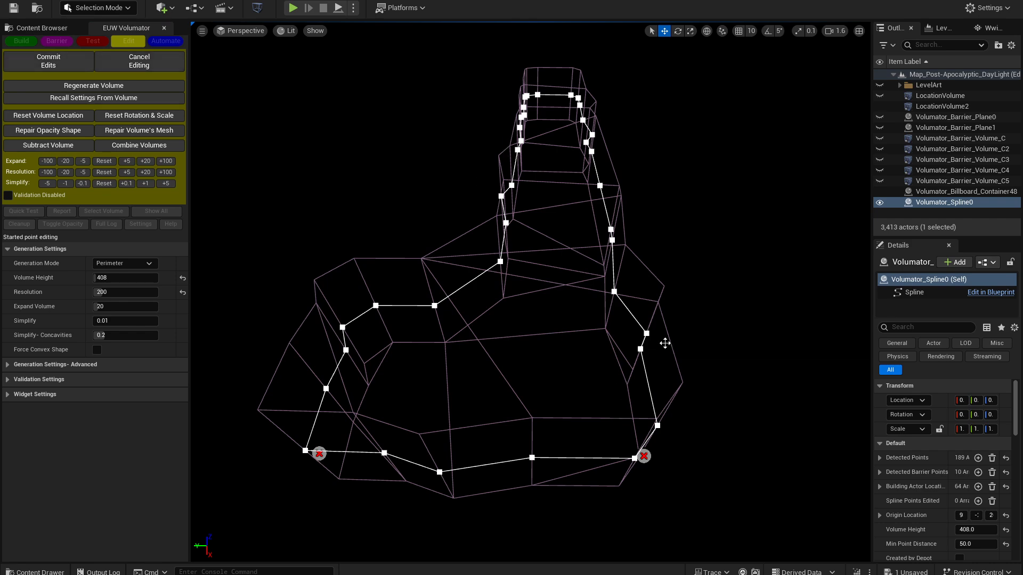
# - Move the upper vertex on the wide section's right side outward and commit the vertex edit
pyautogui.click(646, 334)
pyautogui.moveTo(618, 334); pyautogui.dragTo(657, 334)
pyautogui.click(47, 61)
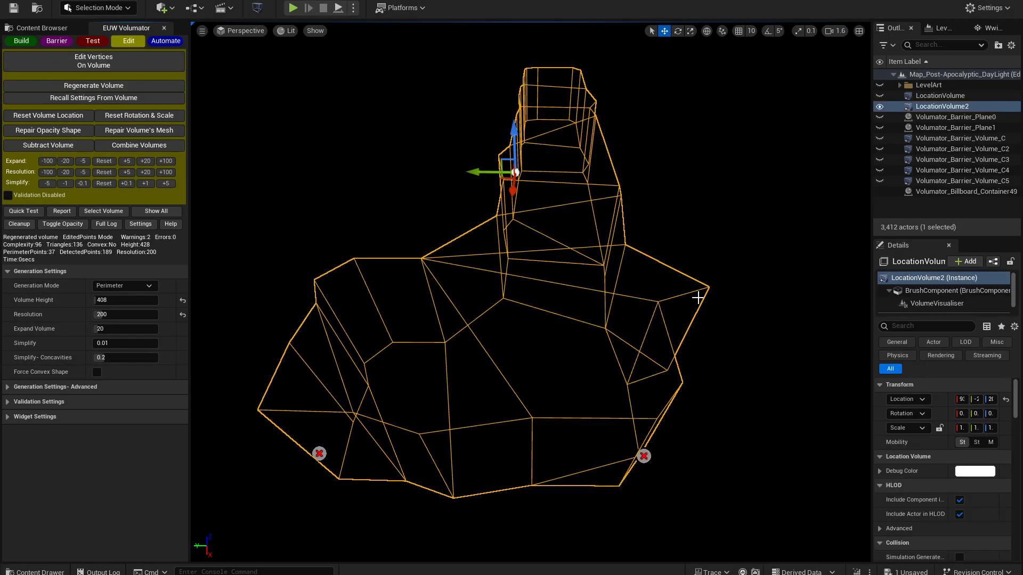
# - Delete the upper-left corner vertex of the alley volume's wide section and commit the edit
pyautogui.click(83, 57)
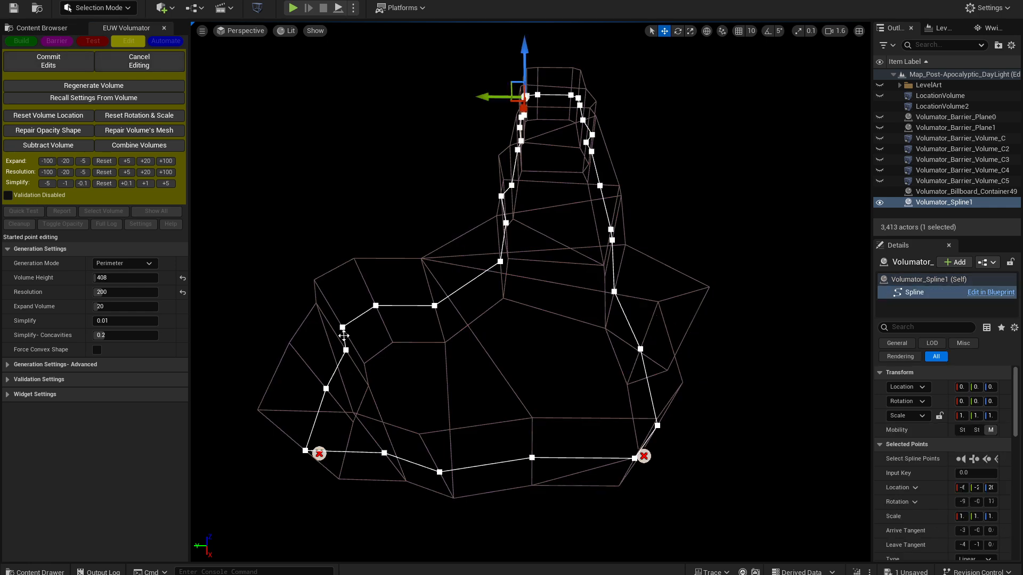
pyautogui.click(342, 328)
pyautogui.press('Delete')
pyautogui.click(76, 64)
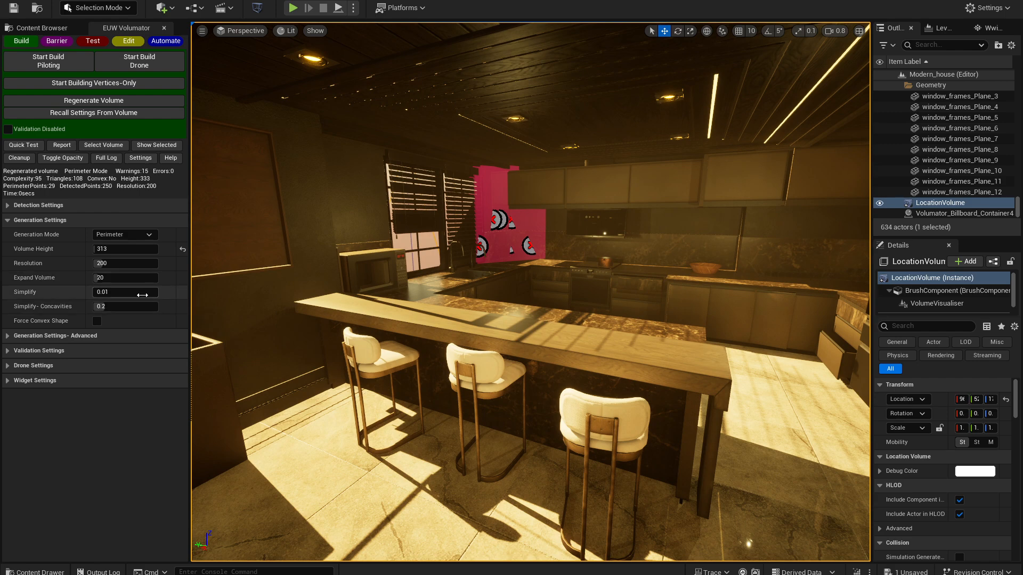
# - Raise the kitchen volume's Expand Volume setting to 84 and then 129, regenerating the volume at each value
pyautogui.moveTo(111, 280); pyautogui.dragTo(120, 277)
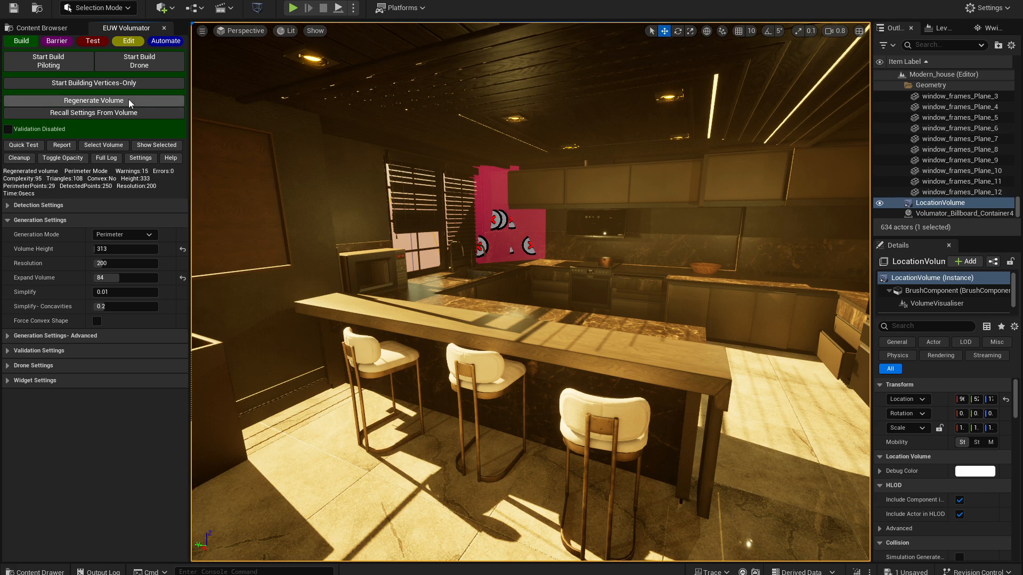
pyautogui.click(110, 103)
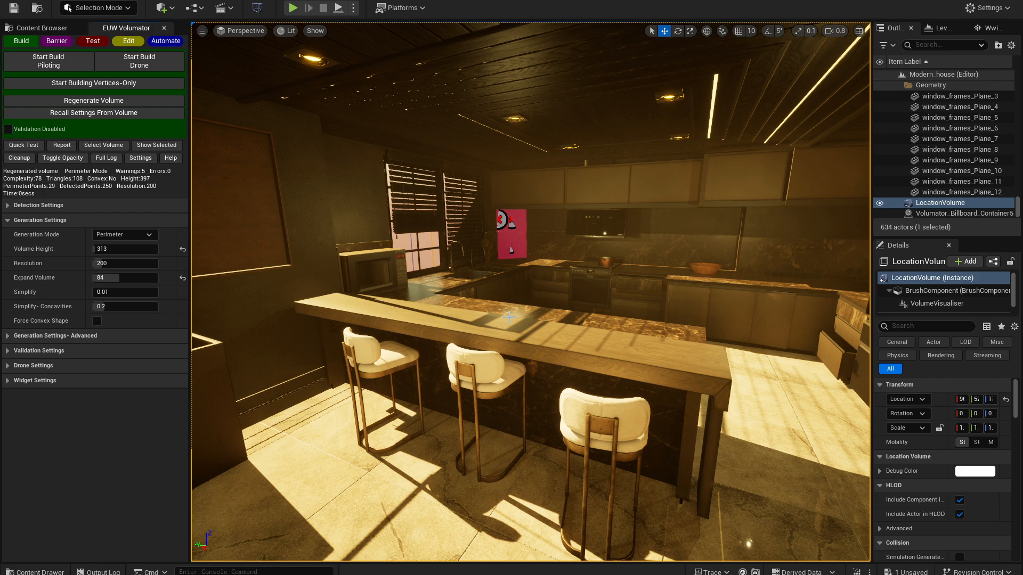
pyautogui.moveTo(129, 277); pyautogui.dragTo(131, 277)
pyautogui.click(114, 101)
pyautogui.click(113, 101)
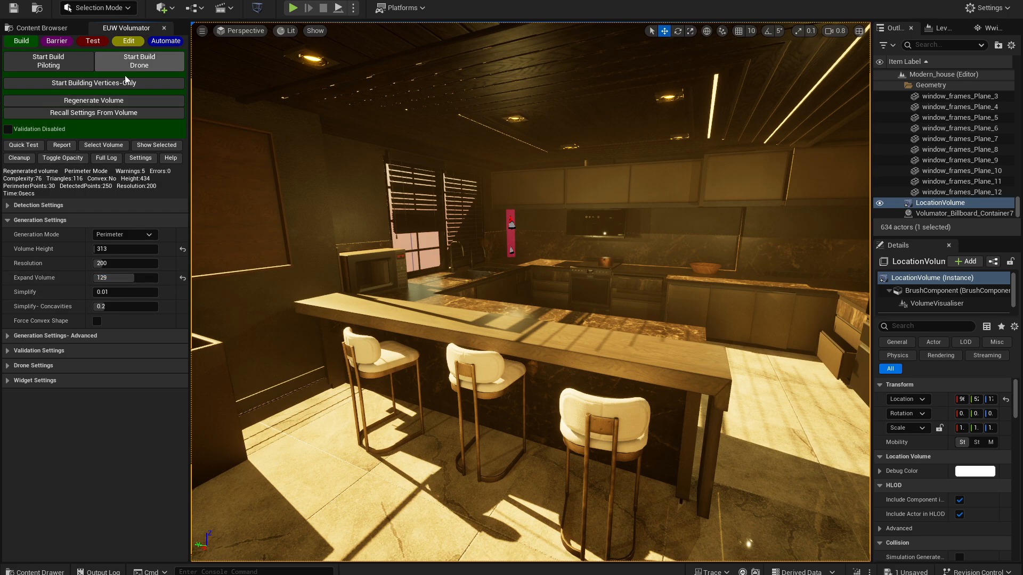
pyautogui.click(123, 101)
# - Shrink the kitchen volume with expand adjustments of -20, then enlarge it with adjustments of +5, +20 and +100
pyautogui.press('w')
pyautogui.moveTo(348, 165); pyautogui.dragTo(325, 171, button='right')
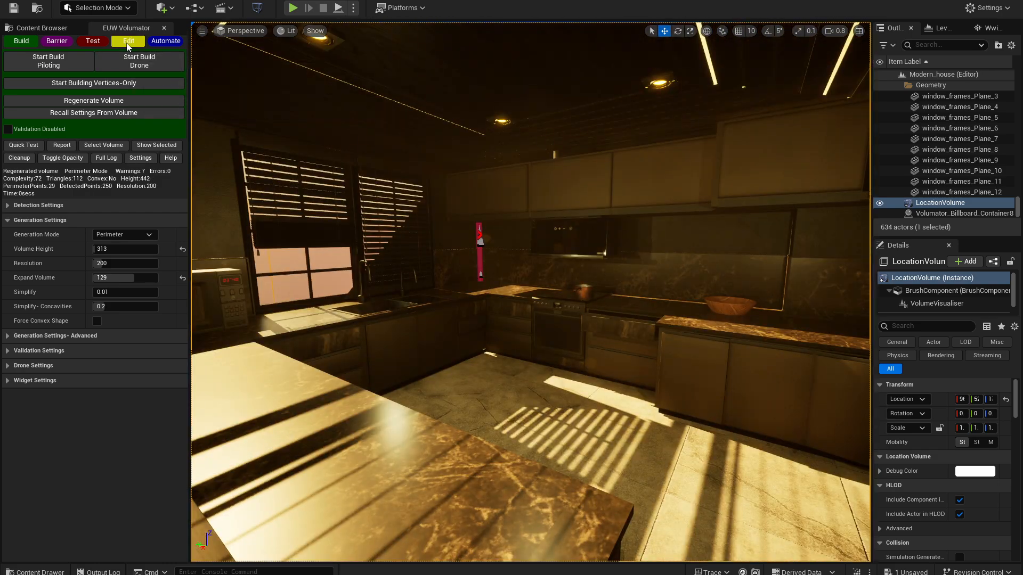
pyautogui.click(128, 41)
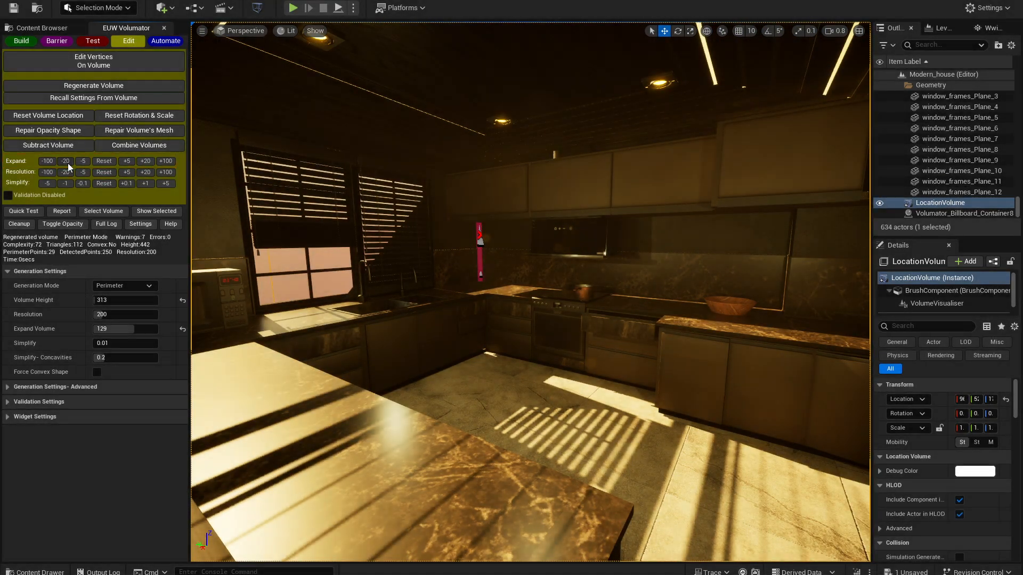
pyautogui.click(69, 162)
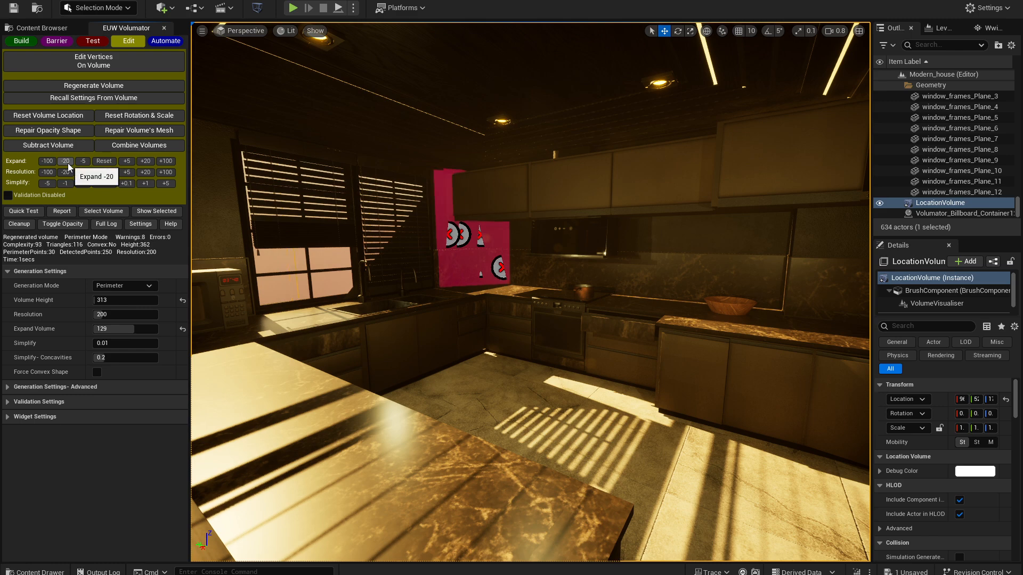
pyautogui.click(68, 162)
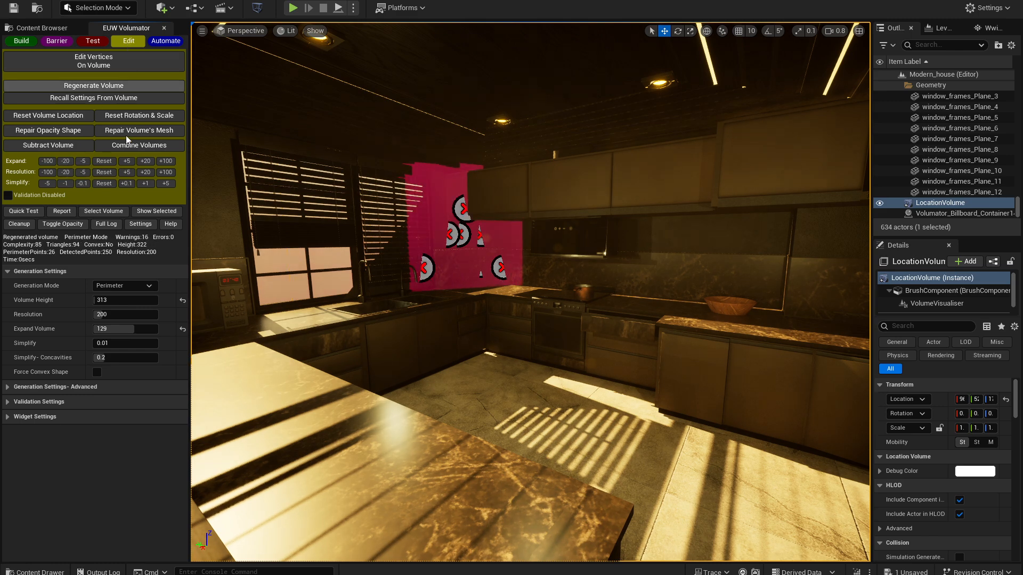
pyautogui.click(127, 161)
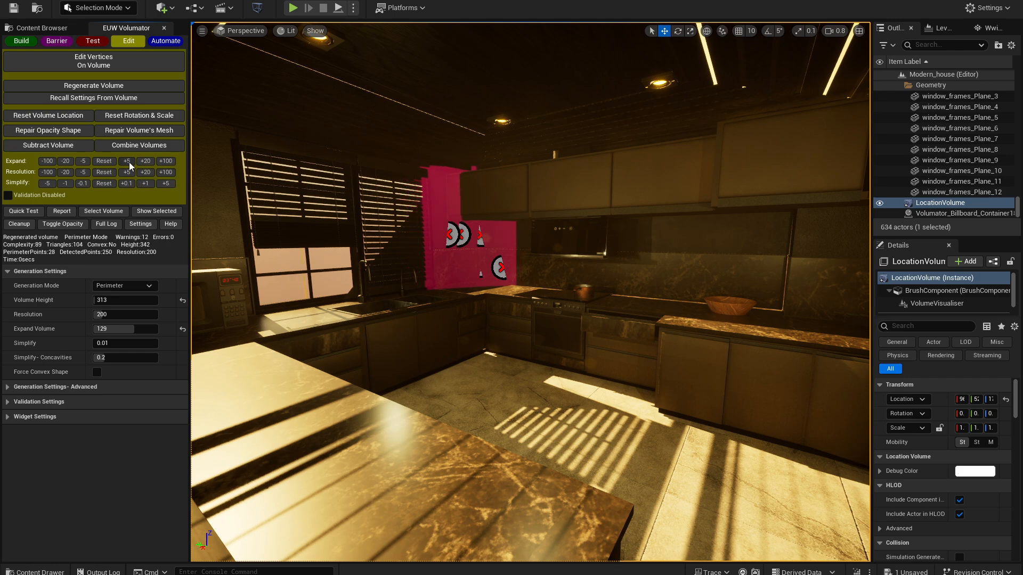
pyautogui.click(144, 161)
pyautogui.click(143, 162)
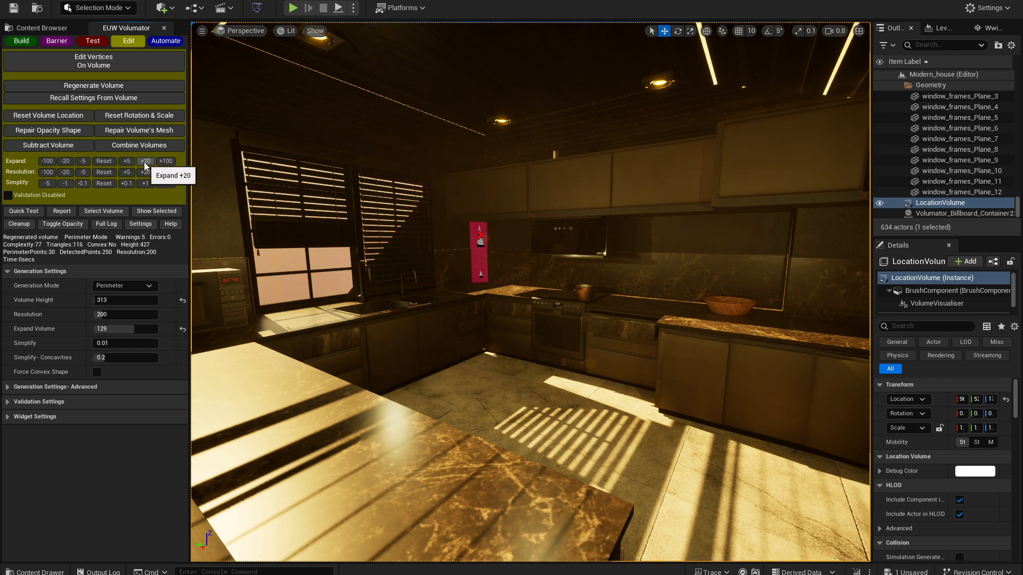
pyautogui.click(165, 161)
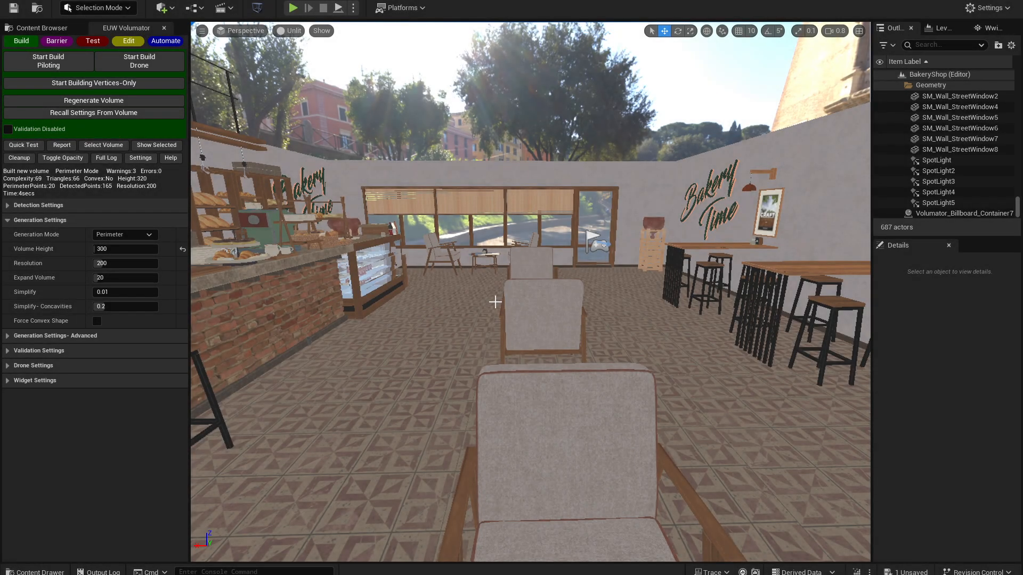
# - Build a drone-scanned volume of the bakery interior and inspect its full shape from above
pyautogui.click(139, 61)
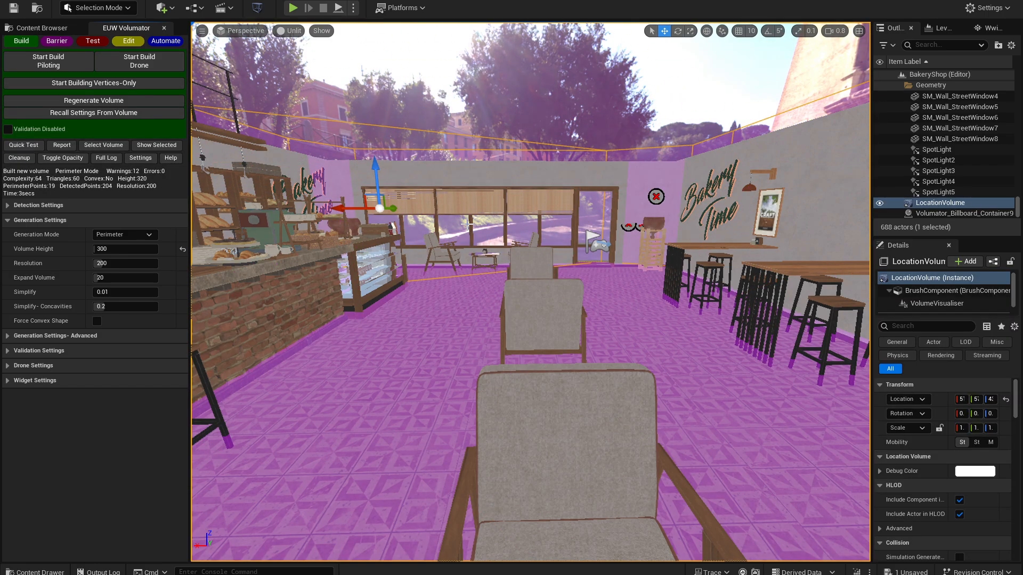
pyautogui.moveTo(454, 233); pyautogui.dragTo(450, 309, button='right')
pyautogui.press('s')
pyautogui.press('a')
# - Enable validation and regenerate the bakery volume, repeating the regeneration with a Warning Threshold of 0
pyautogui.click(8, 130)
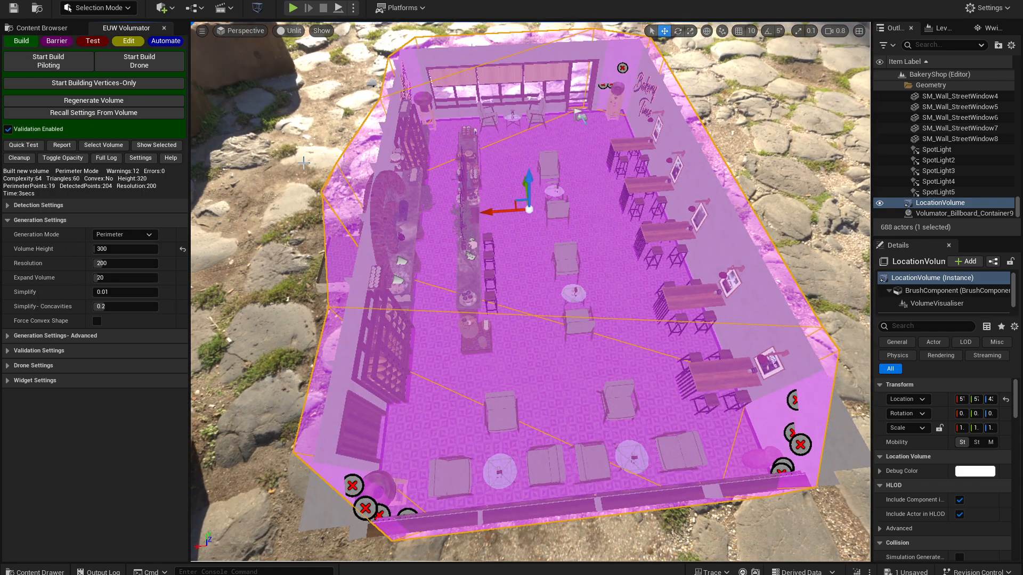
pyautogui.click(83, 101)
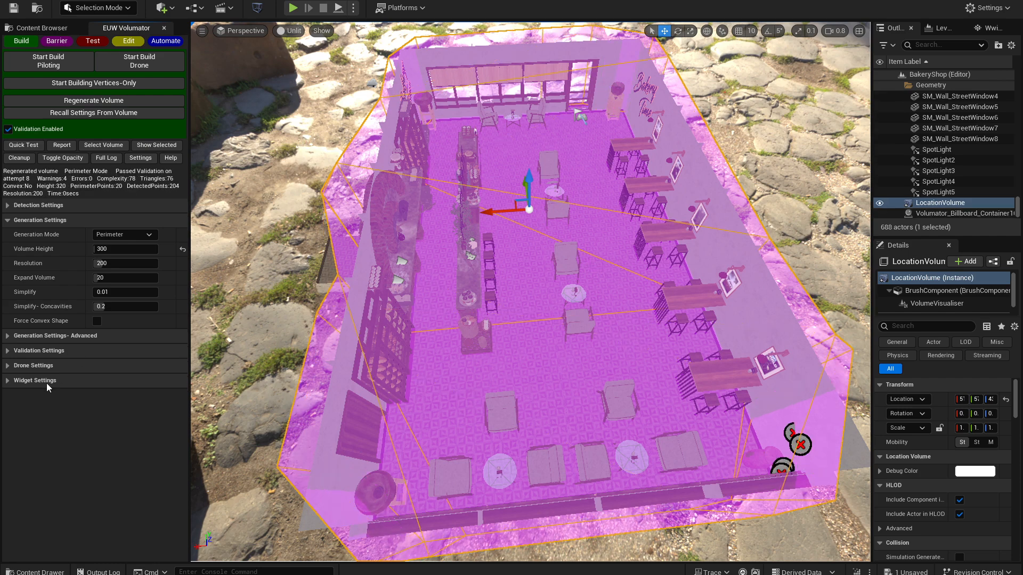
pyautogui.click(37, 350)
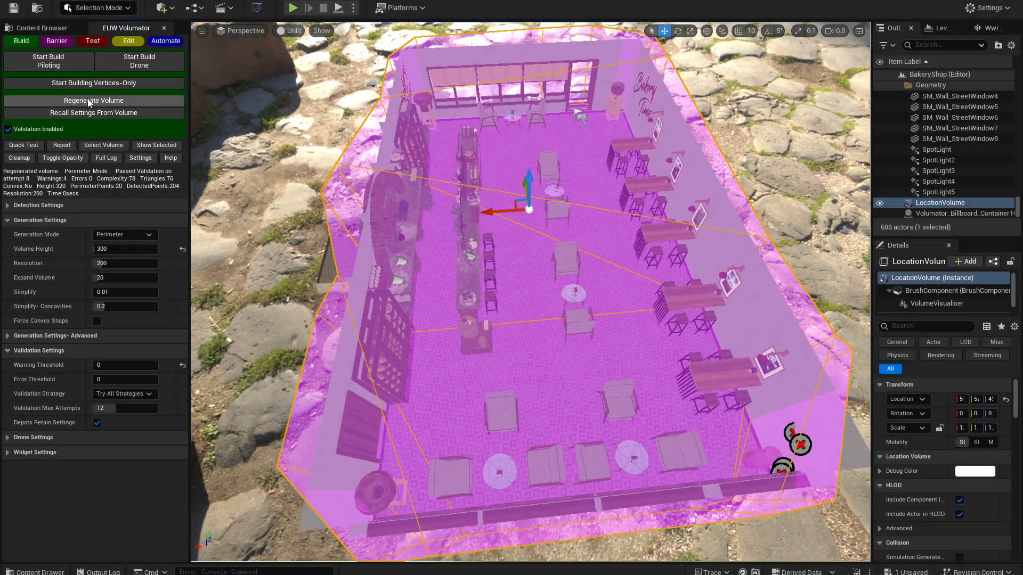
pyautogui.click(94, 101)
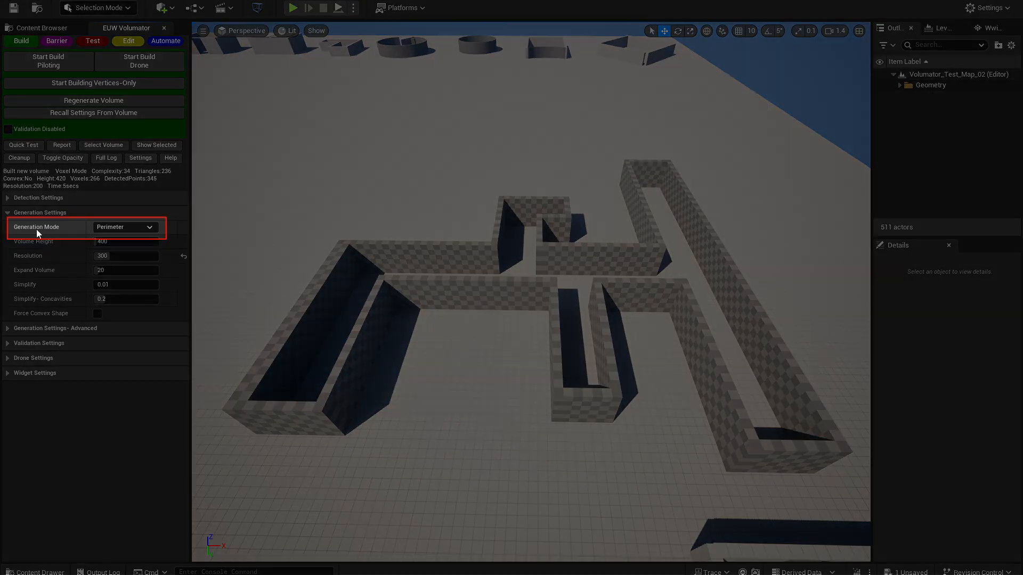
pyautogui.moveTo(46, 234)
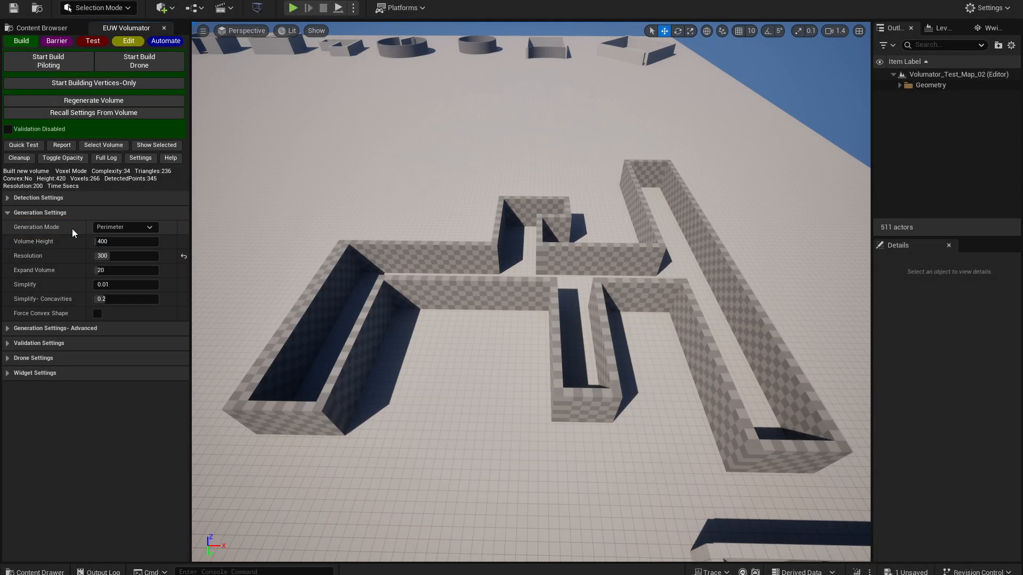
# - Set the Generation Mode to Voxel, build a drone-scanned volume of the branching corridor structure, and inspect its shape from above
pyautogui.click(136, 227)
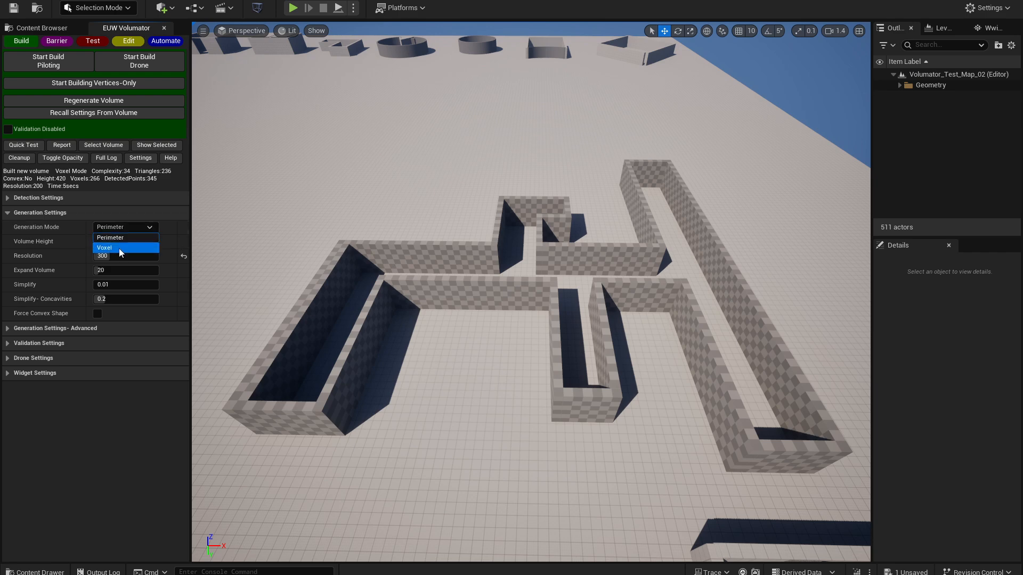
pyautogui.click(119, 248)
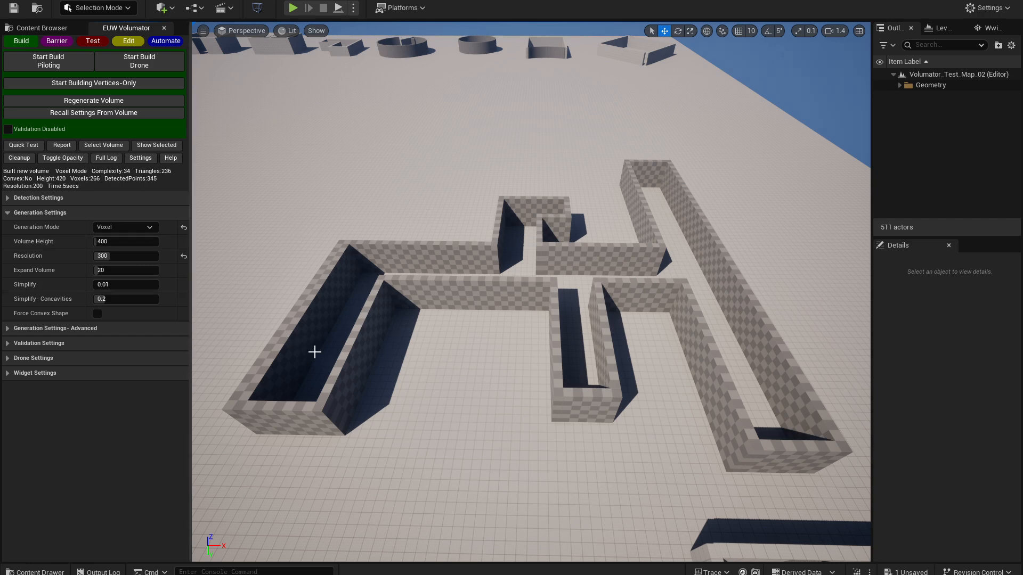
pyautogui.press('w')
pyautogui.moveTo(315, 352); pyautogui.dragTo(387, 336, button='right')
pyautogui.click(140, 60)
pyautogui.press('s')
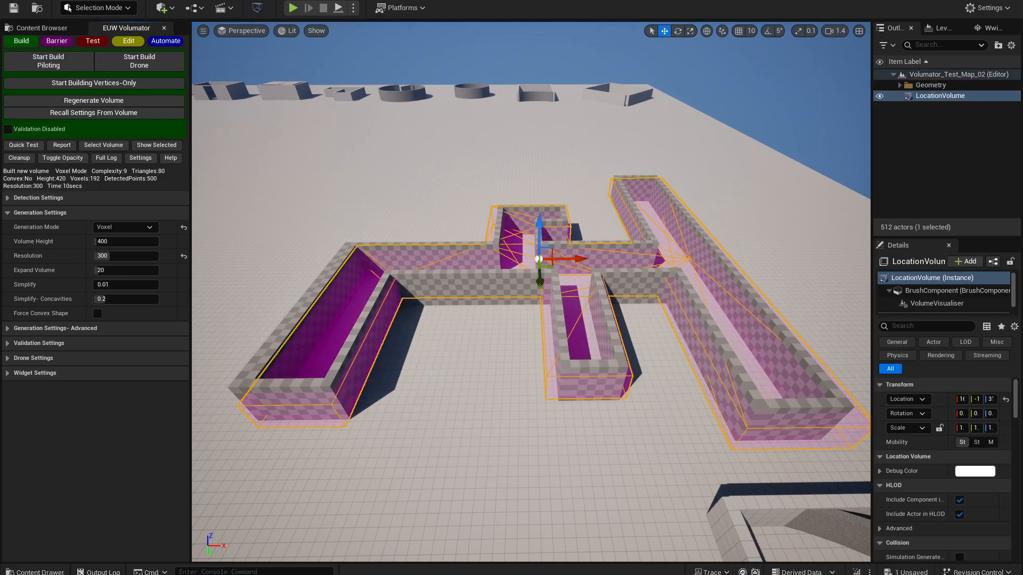
pyautogui.moveTo(388, 336)
pyautogui.mouseDown(button='right')
pyautogui.moveTo(389, 281)
pyautogui.moveTo(387, 373)
pyautogui.moveTo(393, 336)
pyautogui.mouseUp(button='right')
pyautogui.press('w')
pyautogui.press('s')
pyautogui.press('s')
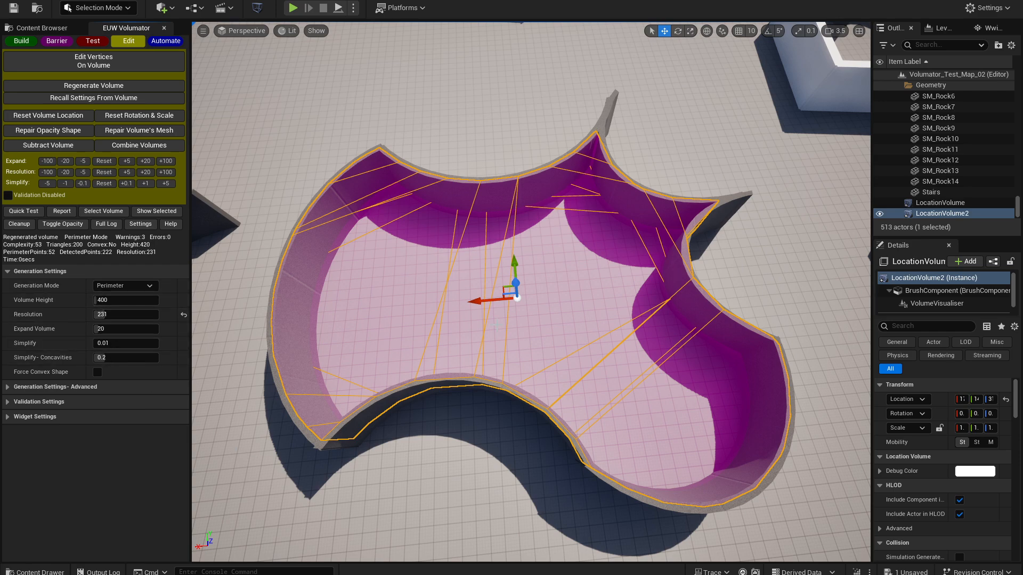
# - Switch the curved-wall room's volume to Voxel Generation Mode and regenerate it
pyautogui.click(125, 285)
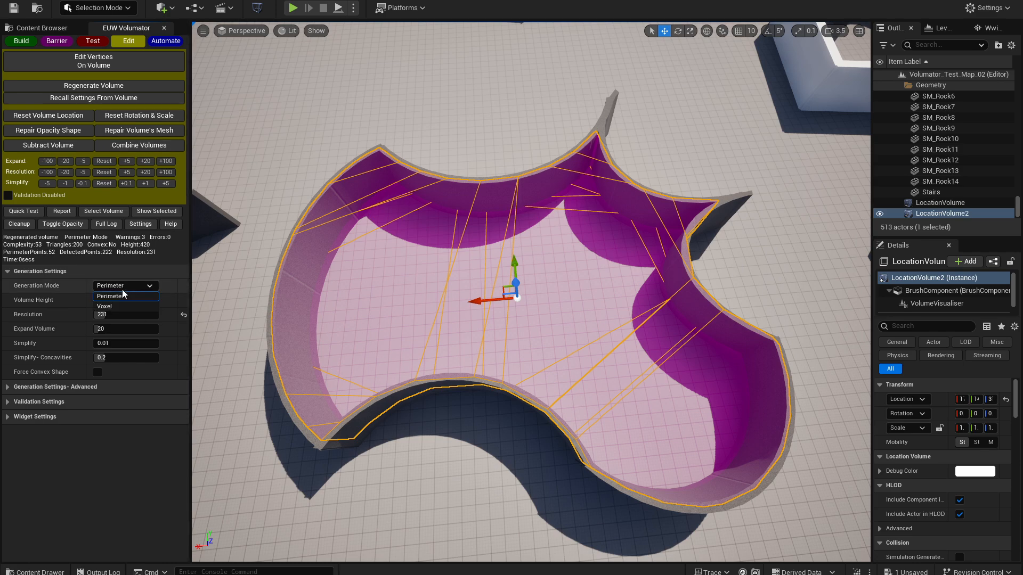
pyautogui.click(118, 304)
pyautogui.click(97, 86)
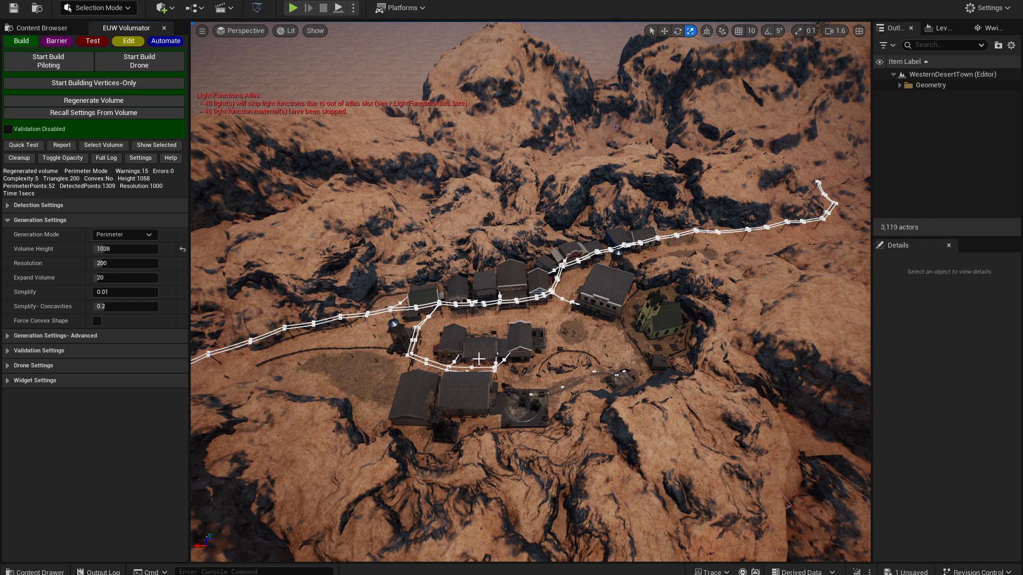
# - Build a barrier fence across the canyon passage at one end of the desert town
pyautogui.moveTo(478, 359); pyautogui.dragTo(470, 347, button='right')
pyautogui.click(55, 41)
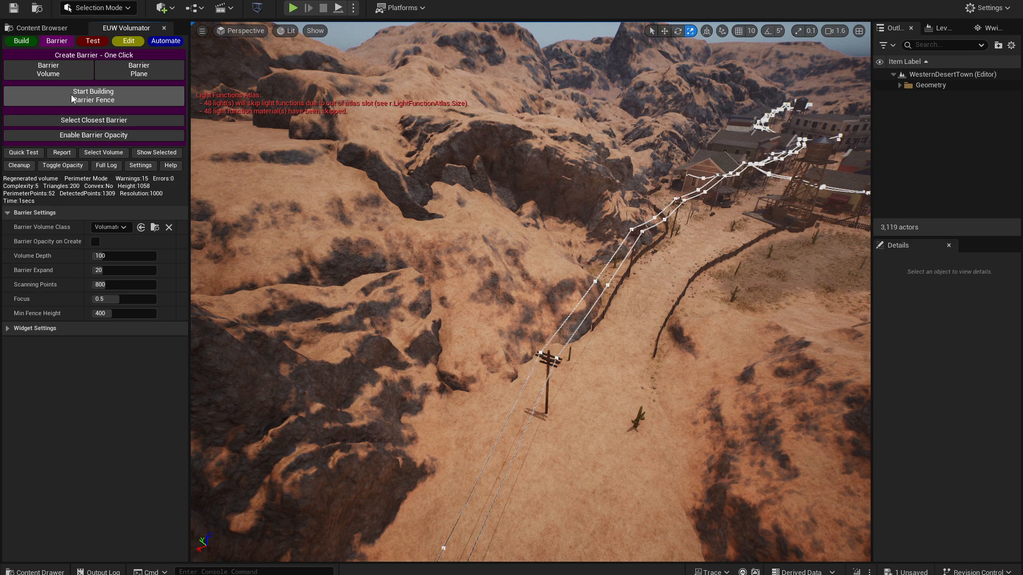
pyautogui.moveTo(438, 244); pyautogui.dragTo(438, 245, button='right')
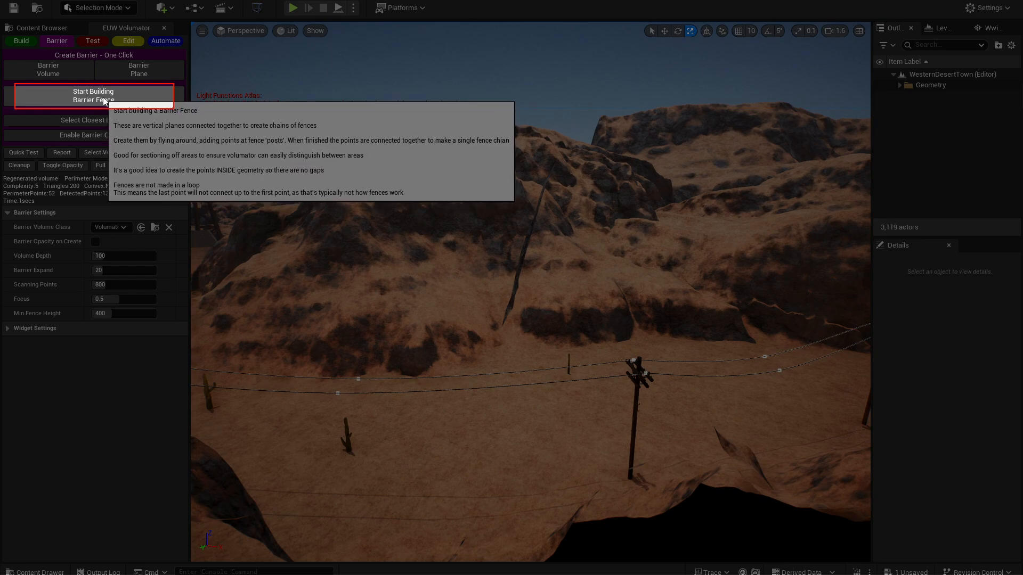
pyautogui.click(100, 98)
pyautogui.moveTo(225, 140); pyautogui.dragTo(224, 139, button='right')
pyautogui.click(123, 96)
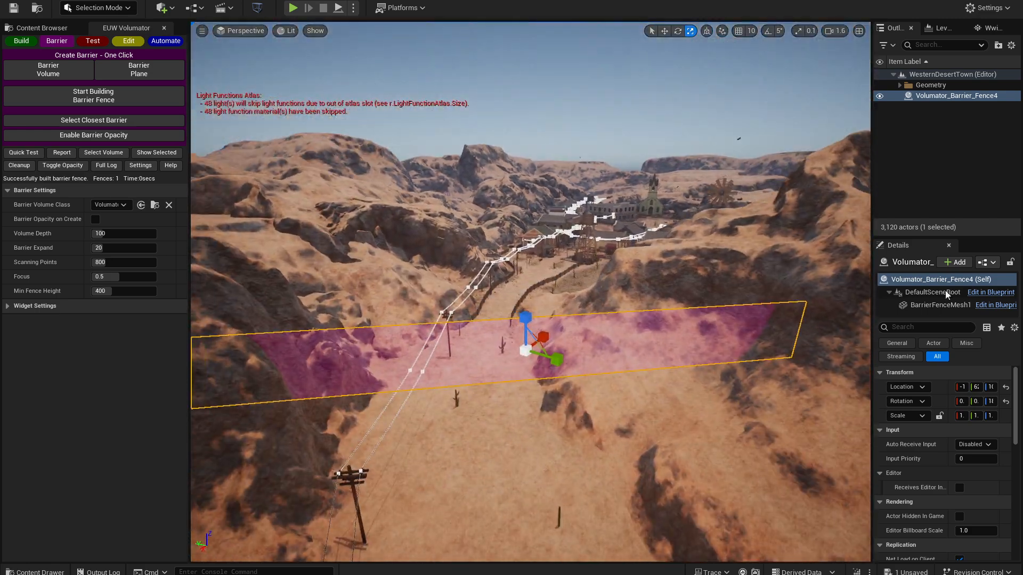
# - Scale the barrier fence's mesh component taller and wider so it spans the canyon and reaches into both cliffs
pyautogui.click(927, 305)
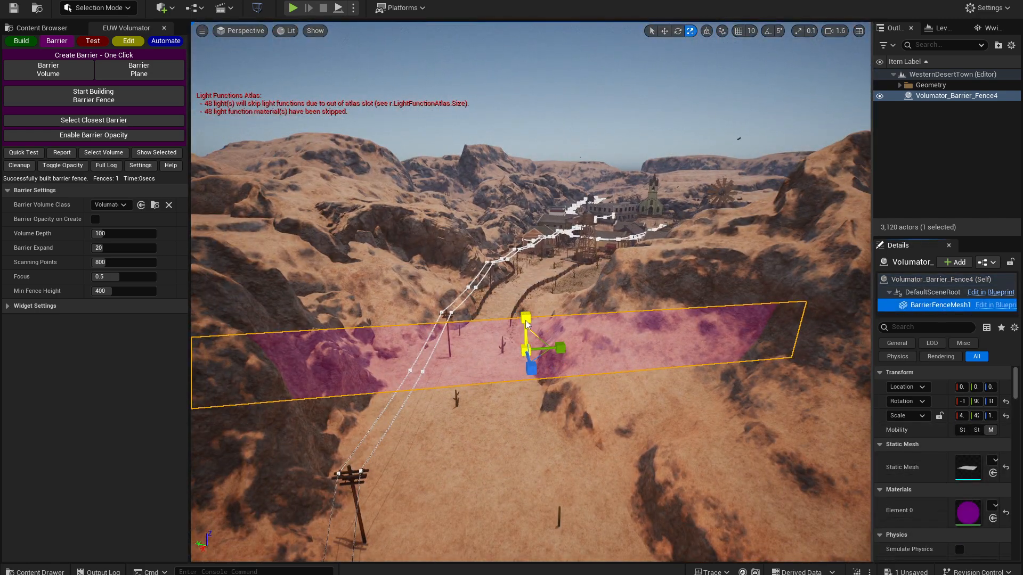
pyautogui.moveTo(526, 324); pyautogui.dragTo(529, 305)
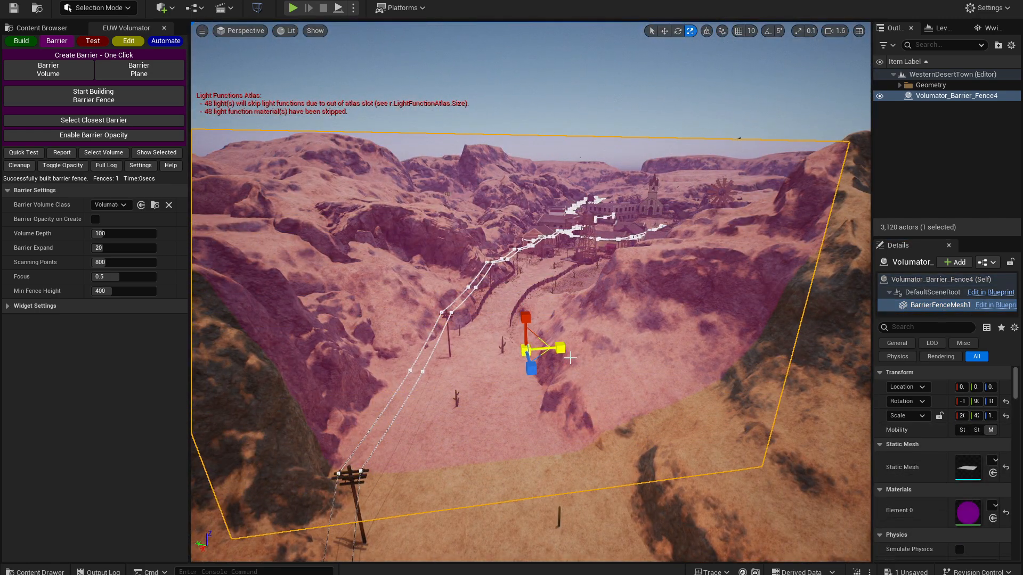
pyautogui.press('w')
pyautogui.moveTo(557, 367); pyautogui.dragTo(240, 368, button='right')
pyautogui.scroll(3, 567, 341)
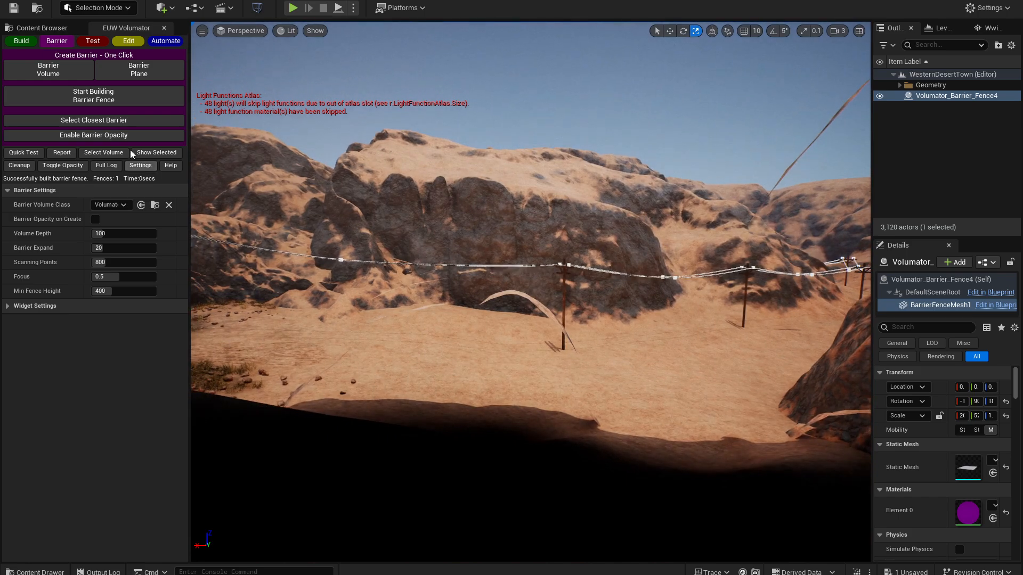
# - Build a second barrier fence across the canyon passage at the other end of the town
pyautogui.click(118, 99)
pyautogui.press('w')
pyautogui.moveTo(442, 320); pyautogui.dragTo(746, 330, button='right')
pyautogui.press('s')
pyautogui.moveTo(533, 320); pyautogui.dragTo(554, 325, button='right')
pyautogui.click(153, 100)
pyautogui.press('s')
pyautogui.moveTo(479, 298); pyautogui.dragTo(319, 298, button='right')
pyautogui.press('w')
# - Scale up the second fence's mesh component so it closes off the canyon between the rock walls
pyautogui.click(931, 307)
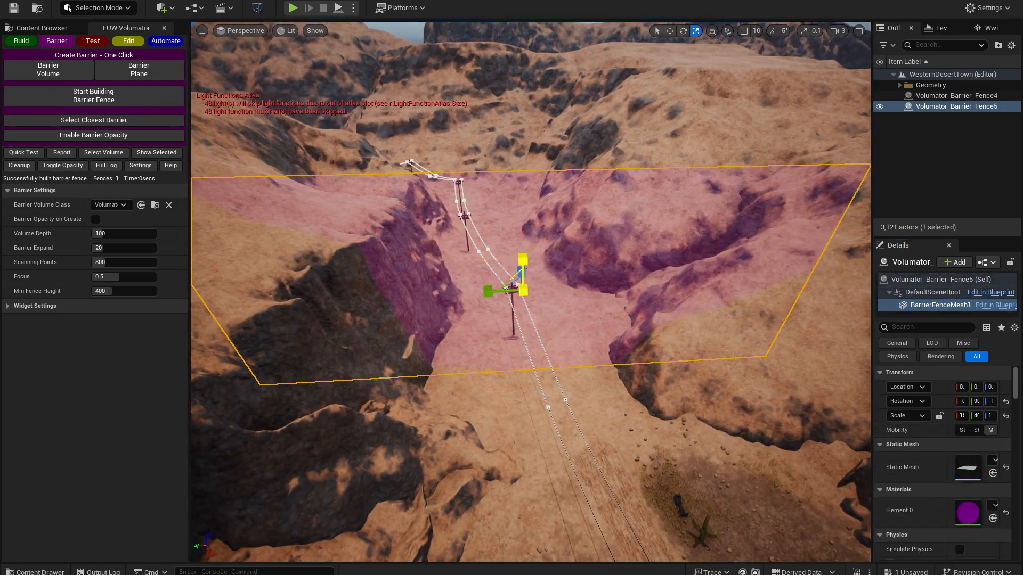
pyautogui.press('s')
pyautogui.moveTo(576, 273); pyautogui.dragTo(788, 213, button='right')
pyautogui.scroll(-5, 576, 273)
# - Build a location volume of the fenced-off desert town by piloting, and stretch it vertically to cover the surrounding cliffs
pyautogui.click(22, 41)
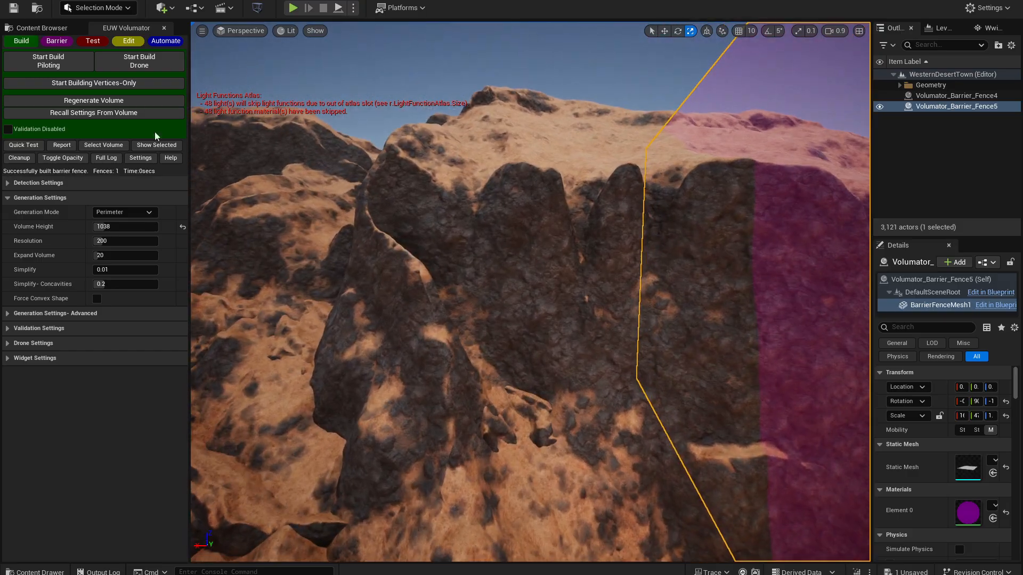
pyautogui.click(48, 61)
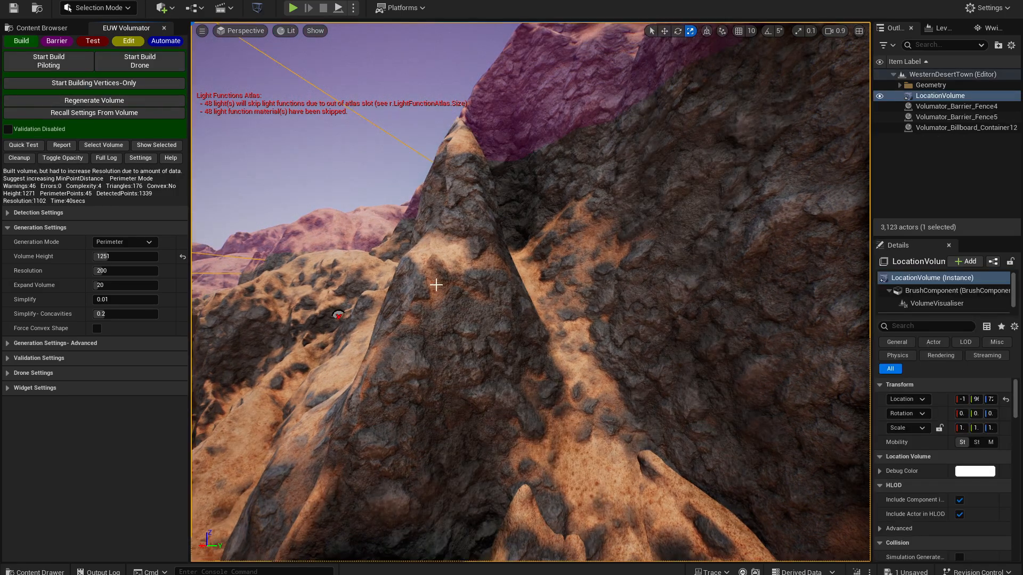
pyautogui.moveTo(444, 298); pyautogui.dragTo(410, 329, button='right')
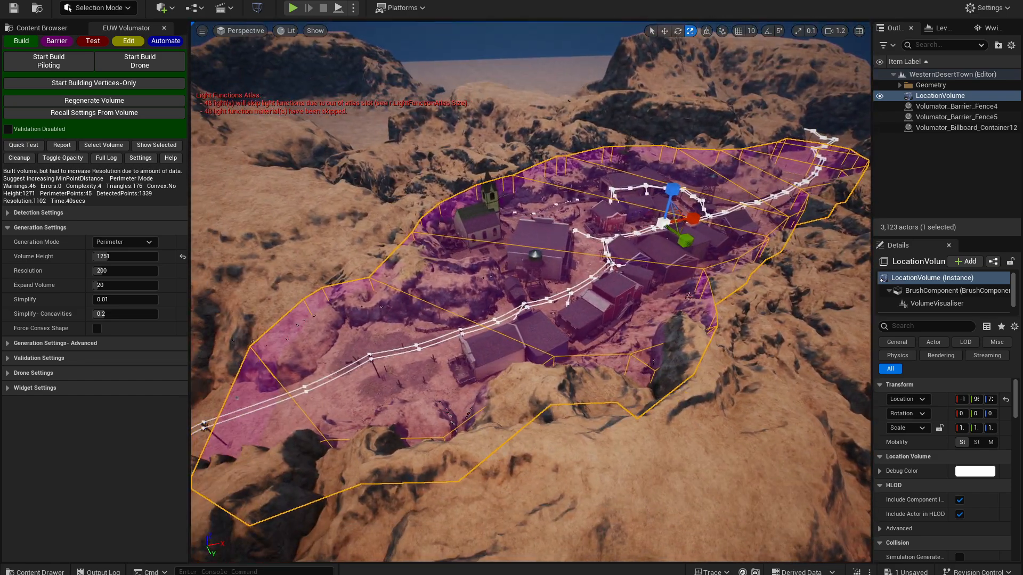
pyautogui.moveTo(675, 197); pyautogui.dragTo(675, 143)
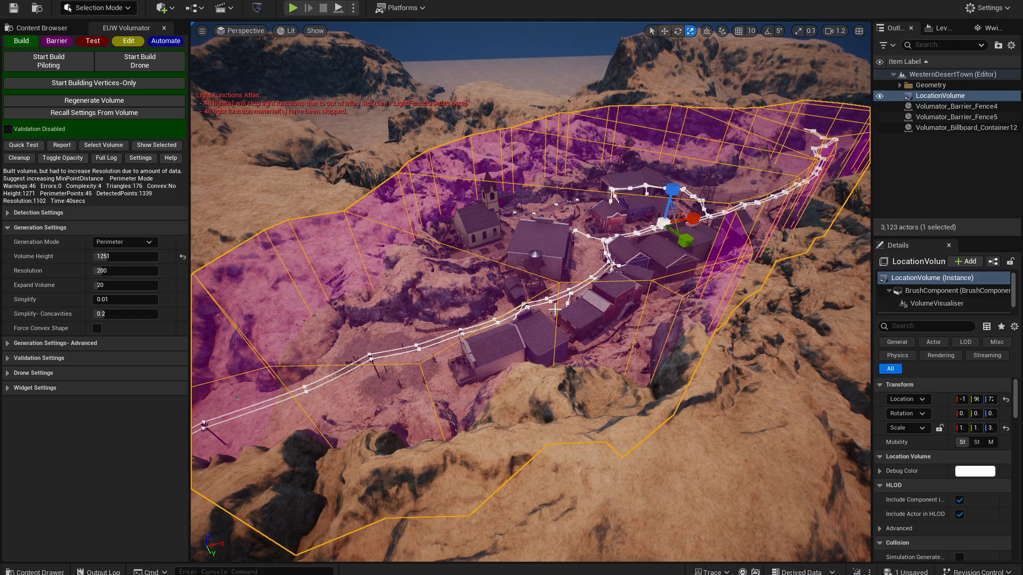
pyautogui.moveTo(376, 315)
pyautogui.mouseDown(button='right')
pyautogui.moveTo(346, 367)
pyautogui.moveTo(376, 315)
pyautogui.mouseUp(button='right')
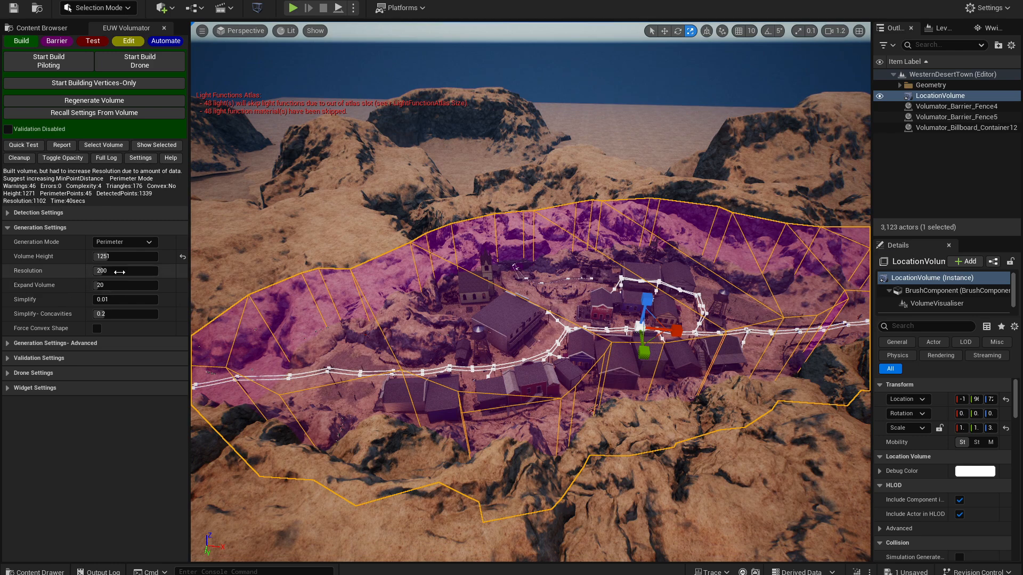
# - Check the Resolution used for the town volume in the volume report, and close the report
pyautogui.click(66, 270)
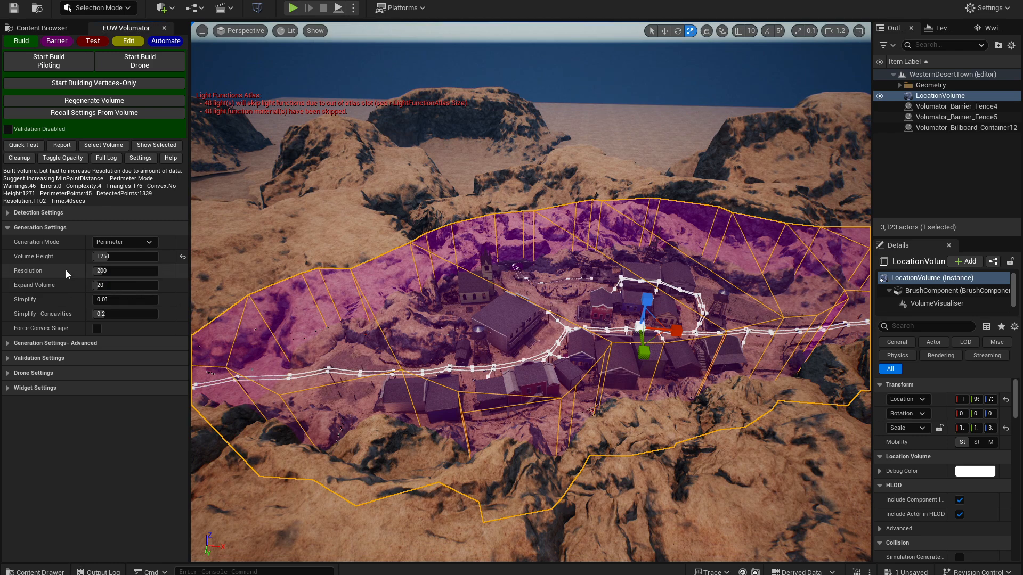
pyautogui.click(61, 145)
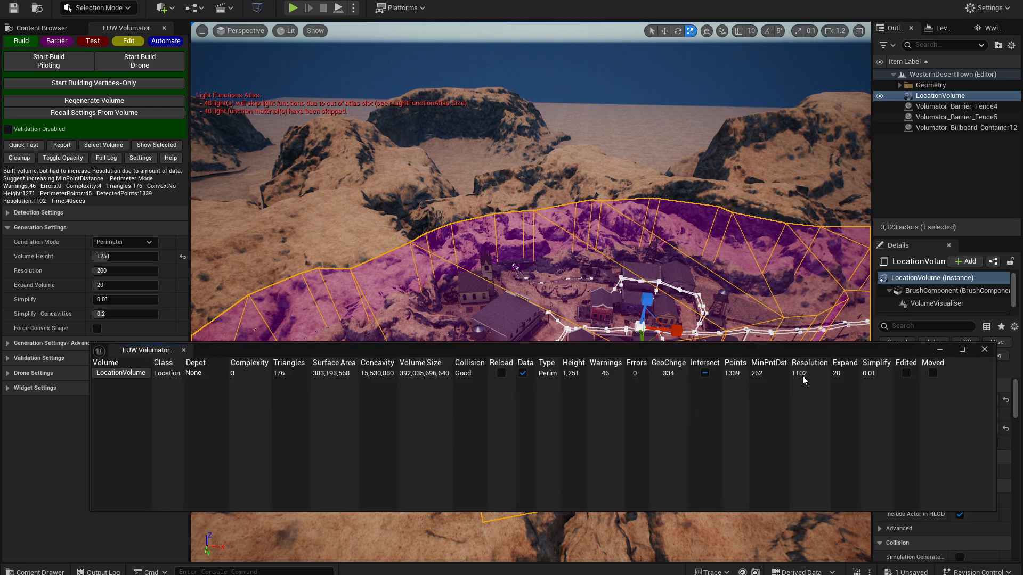
pyautogui.click(984, 349)
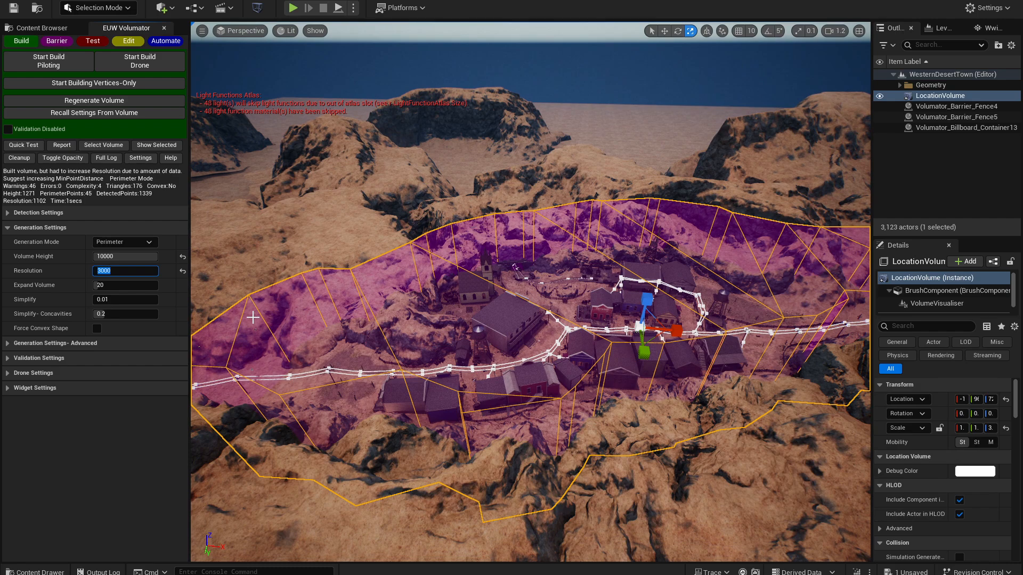
# - Regenerate the town volume with Volume Height 10000 and Resolution 3000, and inspect its outline along the canyon
pyautogui.click(94, 101)
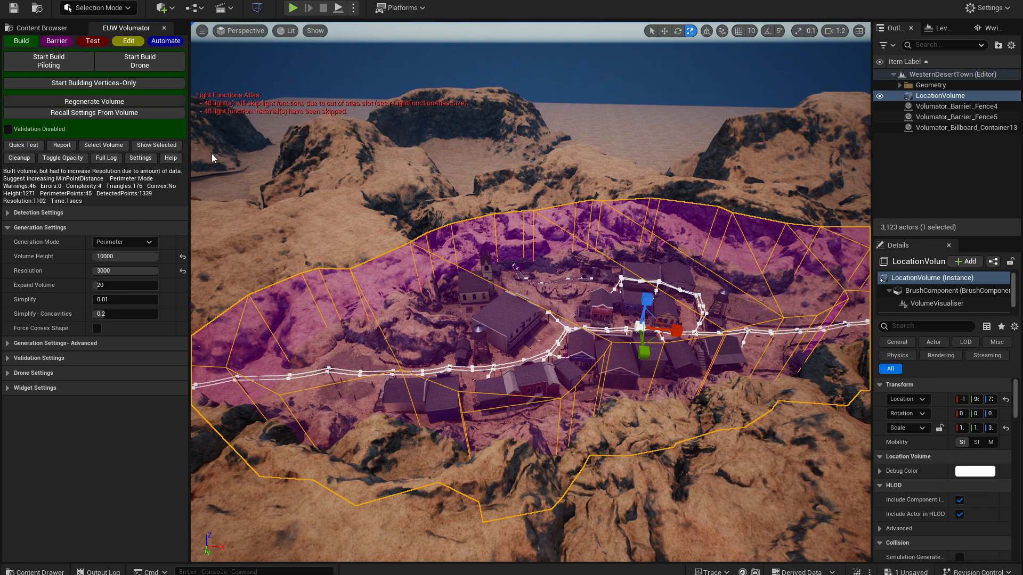
pyautogui.moveTo(531, 292); pyautogui.dragTo(824, 317, button='right')
pyautogui.press('w')
pyautogui.scroll(3, 576, 292)
pyautogui.press('a')
pyautogui.press('s')
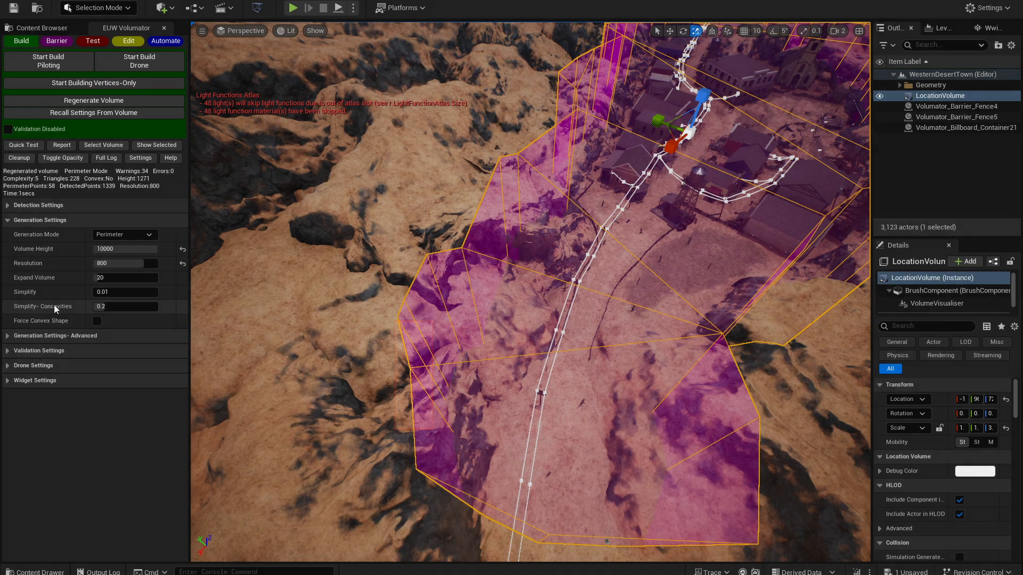
# - Set Simplify-Concavities to 1.0 and regenerate the town volume
pyautogui.moveTo(124, 307); pyautogui.dragTo(139, 307)
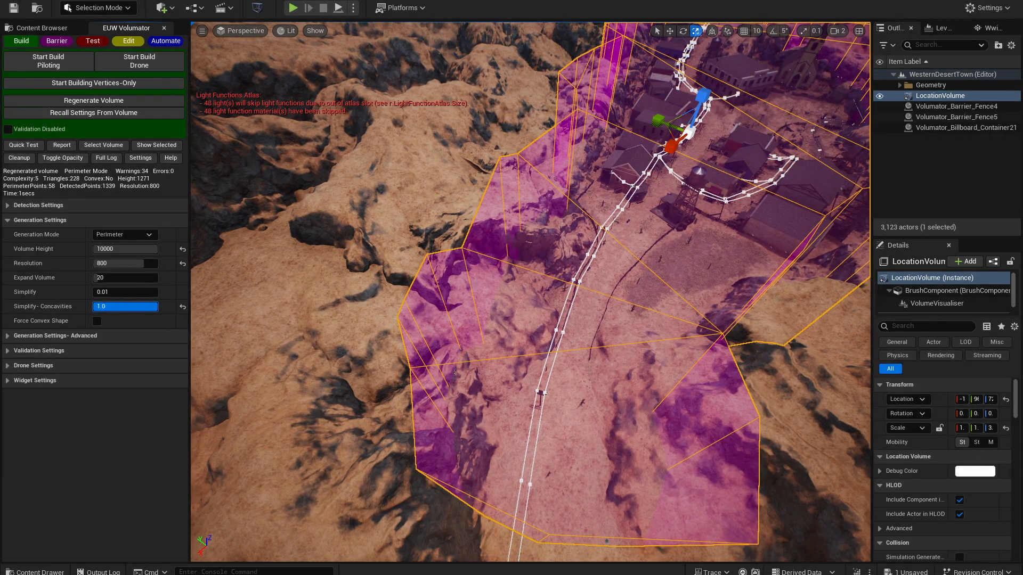
pyautogui.click(98, 100)
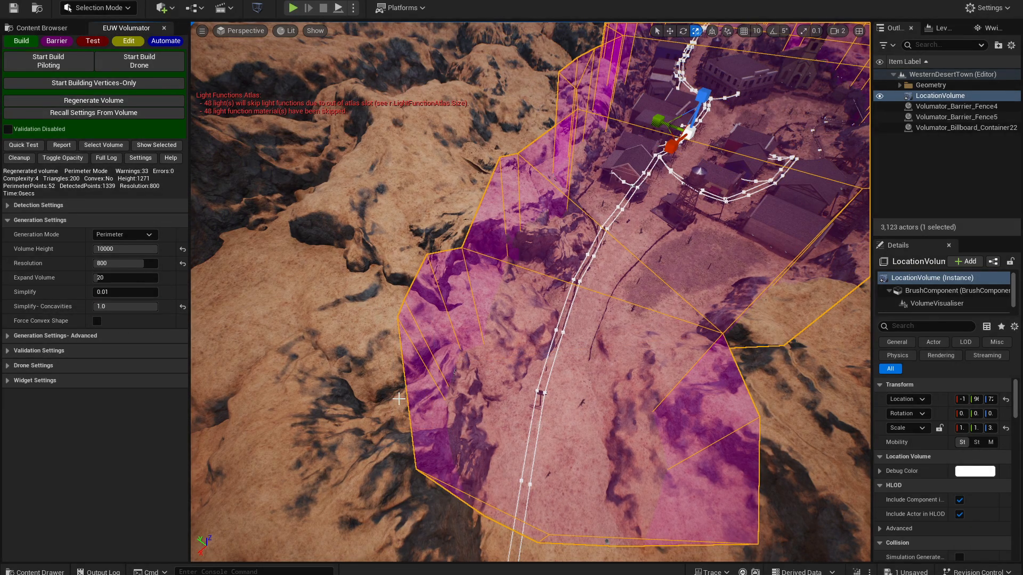
pyautogui.moveTo(538, 222); pyautogui.dragTo(628, 143, button='right')
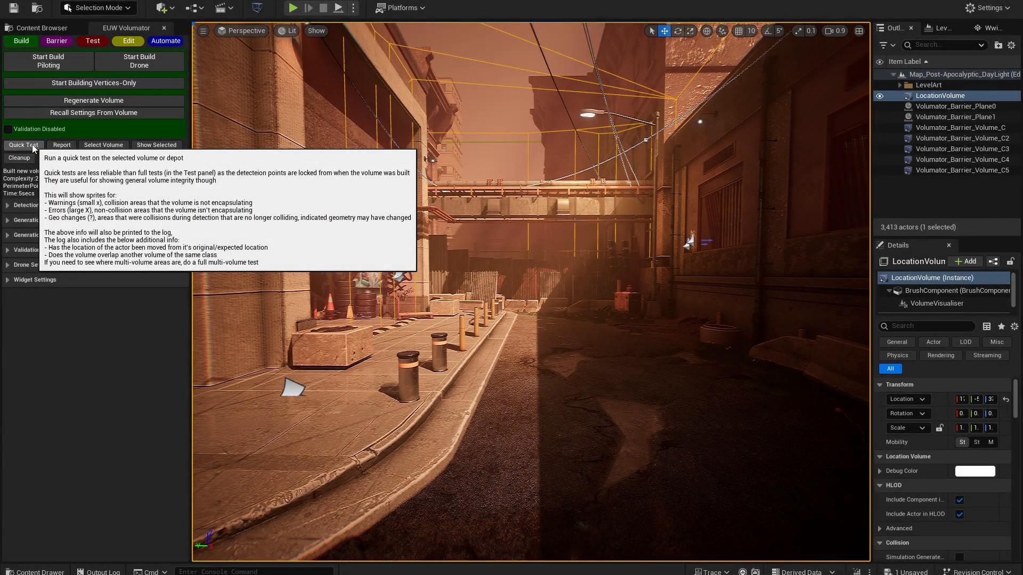
# - Run a quick test on the alley's location volume, isolate the volume to examine the warning markers, and restore the full scene
pyautogui.click(23, 145)
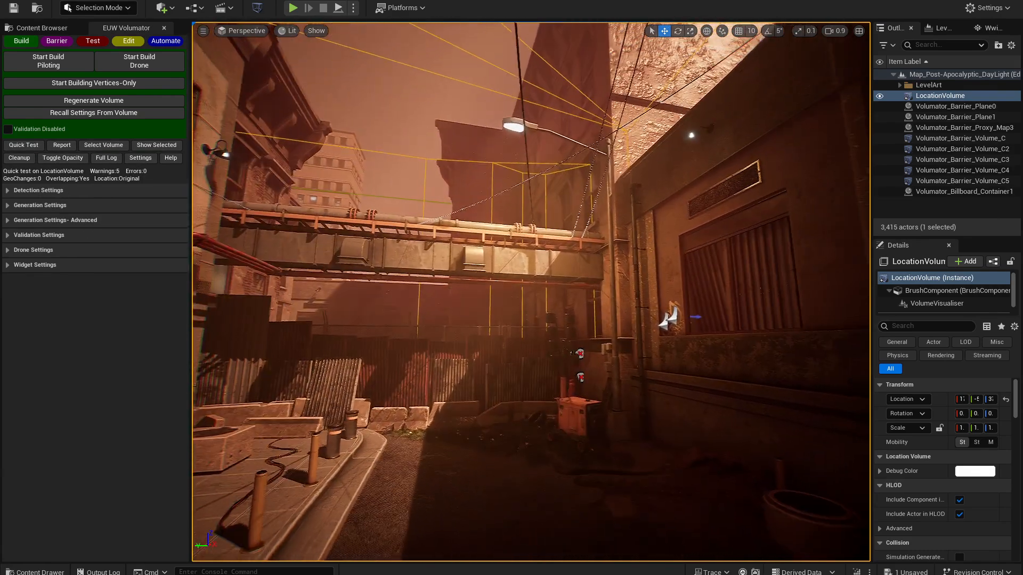
pyautogui.click(156, 145)
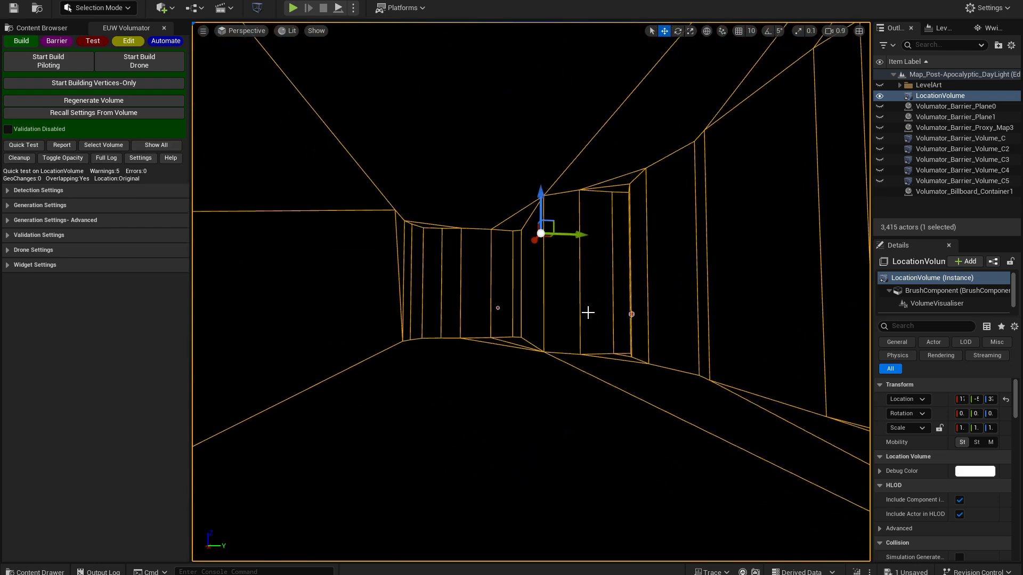
pyautogui.click(160, 146)
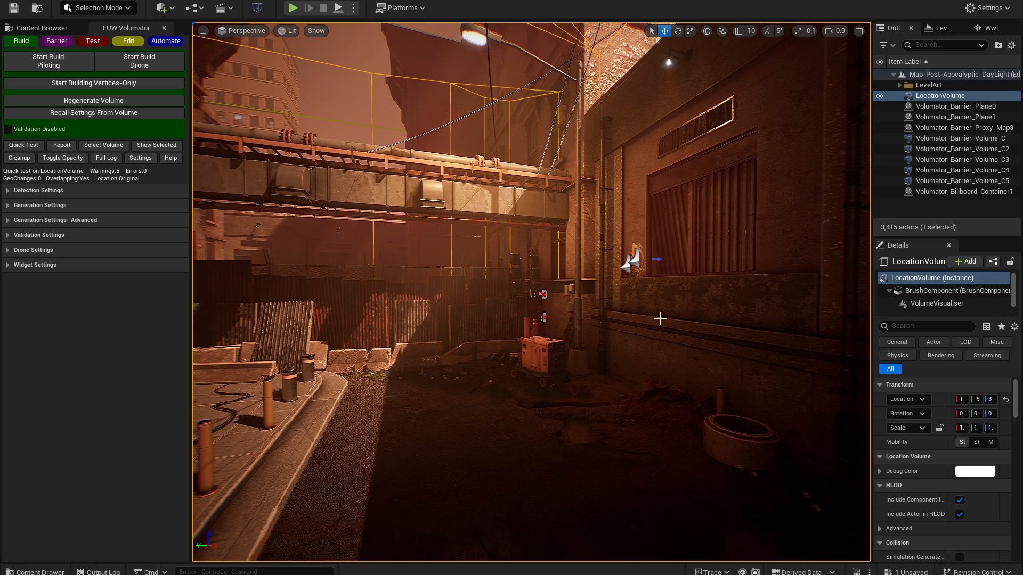
pyautogui.moveTo(563, 366); pyautogui.dragTo(602, 383, button='right')
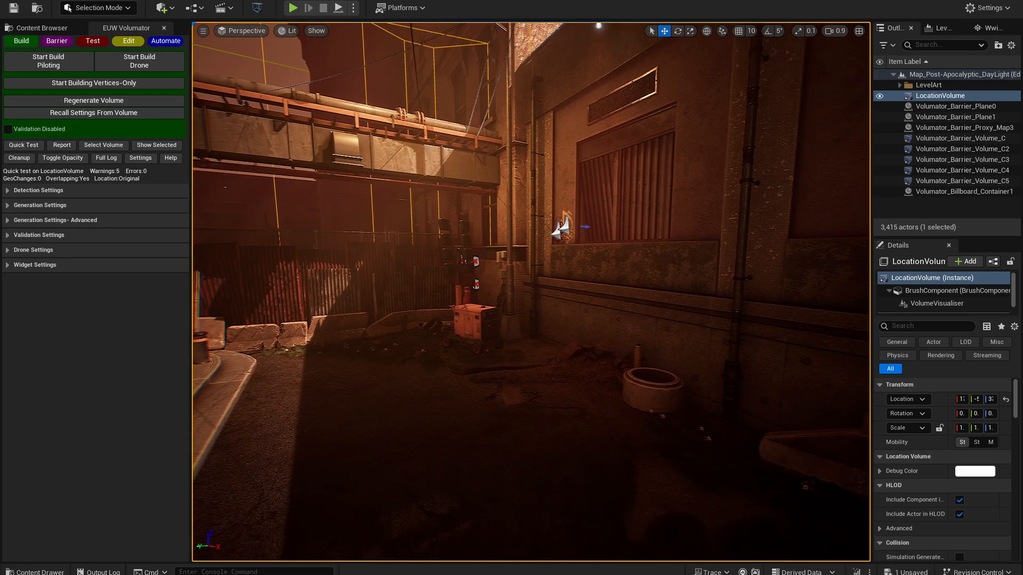
# - Run a full piloted test of the alley's location volume and stop it to place the warning and error markers
pyautogui.click(88, 57)
pyautogui.click(94, 41)
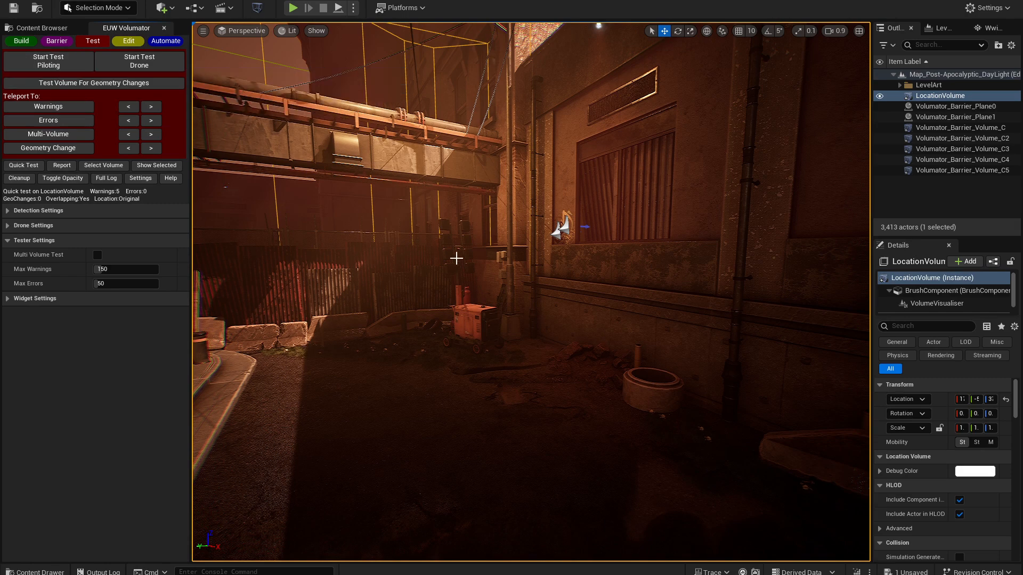
pyautogui.click(54, 63)
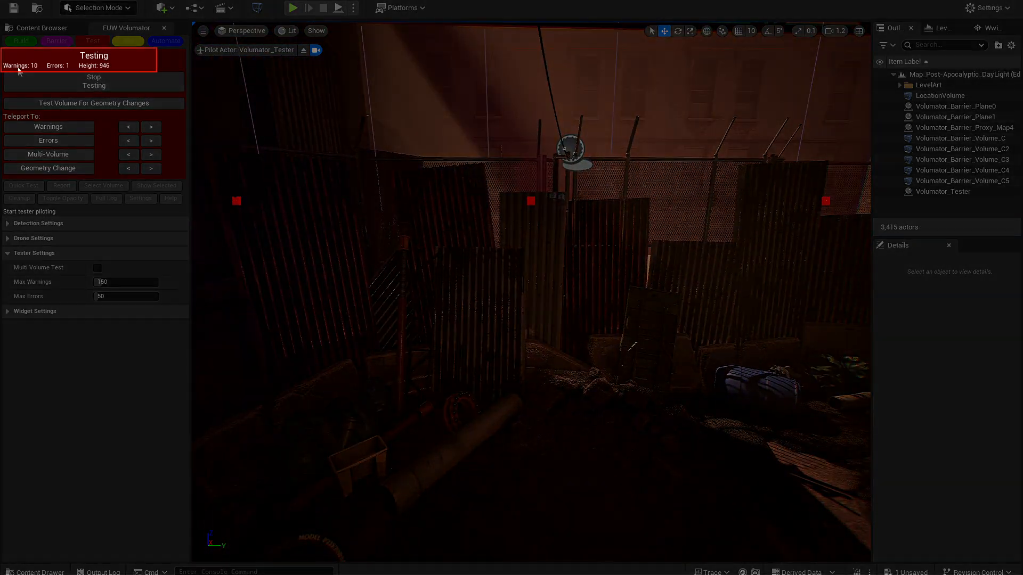
pyautogui.click(104, 81)
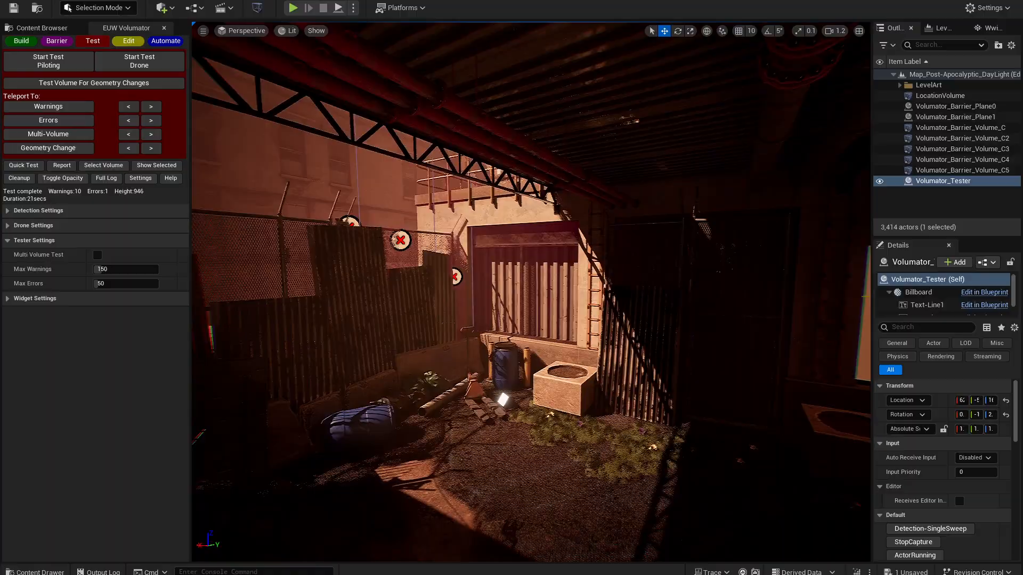
# - Examine the test's warning markers around the alley, and isolate the location volume and tester to compare them with the volume's edges
pyautogui.press('w')
pyautogui.moveTo(531, 292)
pyautogui.mouseDown(button='right')
pyautogui.moveTo(799, 292)
pyautogui.moveTo(756, 293)
pyautogui.moveTo(815, 294)
pyautogui.moveTo(837, 307)
pyautogui.moveTo(805, 319)
pyautogui.mouseUp(button='right')
pyautogui.press('w')
pyautogui.press('a')
pyautogui.moveTo(260, 292)
pyautogui.mouseDown(button='right')
pyautogui.moveTo(242, 272)
pyautogui.moveTo(275, 292)
pyautogui.moveTo(260, 292)
pyautogui.mouseUp(button='right')
pyautogui.press('d')
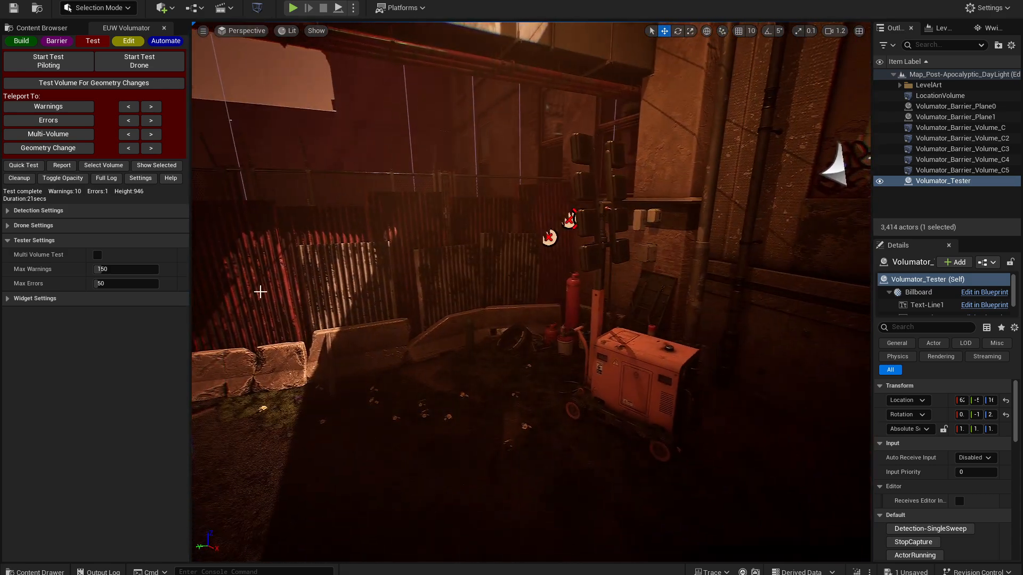
pyautogui.click(156, 165)
pyautogui.moveTo(430, 326); pyautogui.dragTo(430, 327, button='right')
pyautogui.press('w')
pyautogui.scroll(-3, 430, 326)
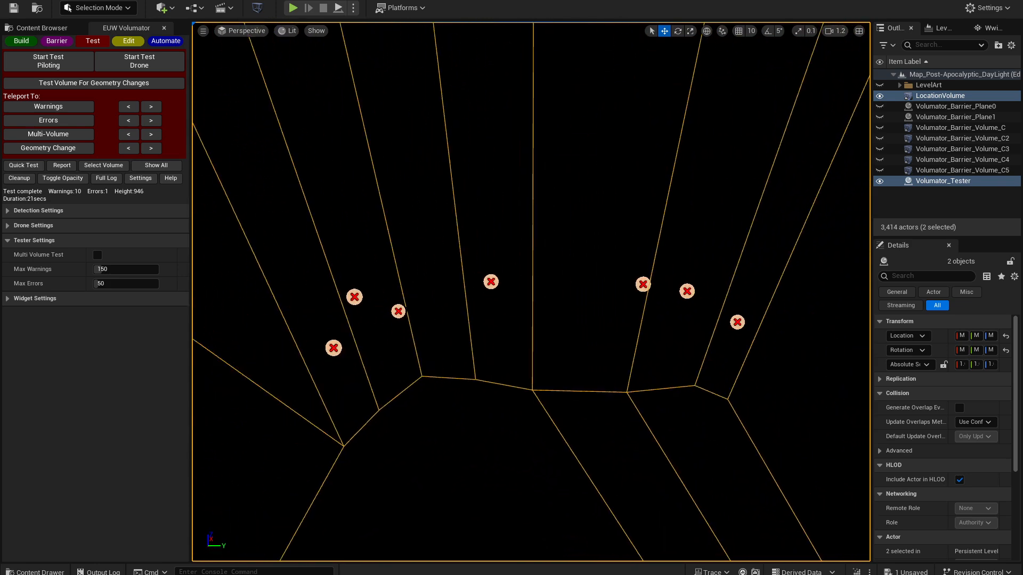
# - Edit the location volume's vertices from above, moving the corner point outward to enclose the nearby warning and error markers, and commit the edits
pyautogui.hotkey('alt', 'j')
pyautogui.hotkey('alt', '3')
pyautogui.scroll(-3, 484, 270)
pyautogui.scroll(5, 286, 222)
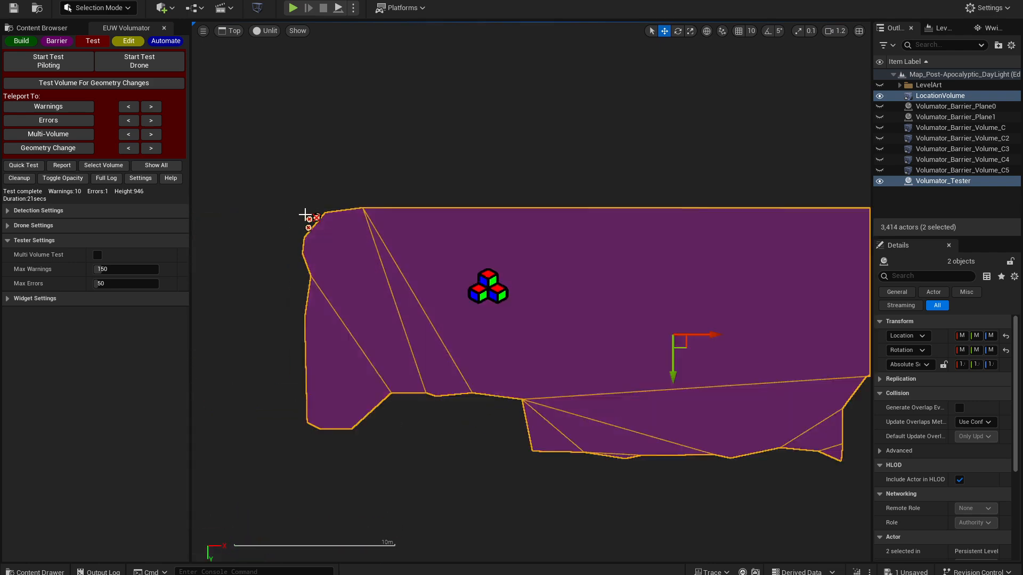
pyautogui.click(128, 40)
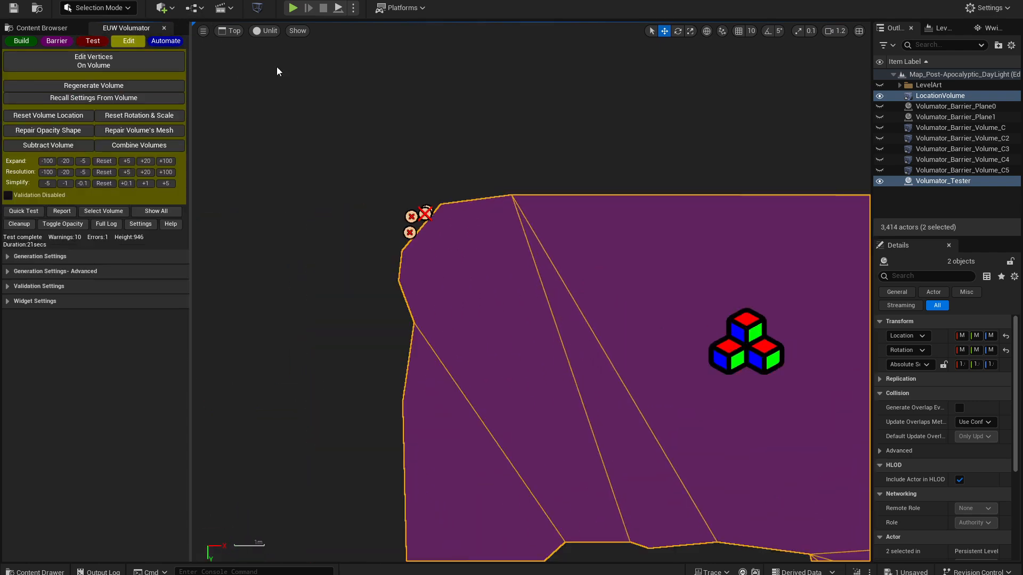
pyautogui.click(116, 62)
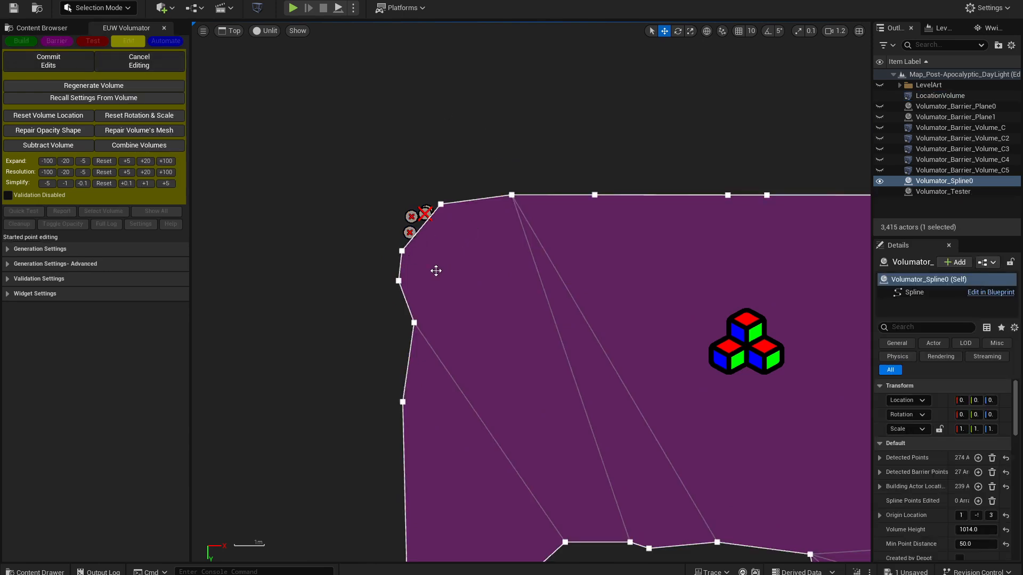
pyautogui.click(401, 251)
pyautogui.moveTo(402, 284); pyautogui.dragTo(400, 235)
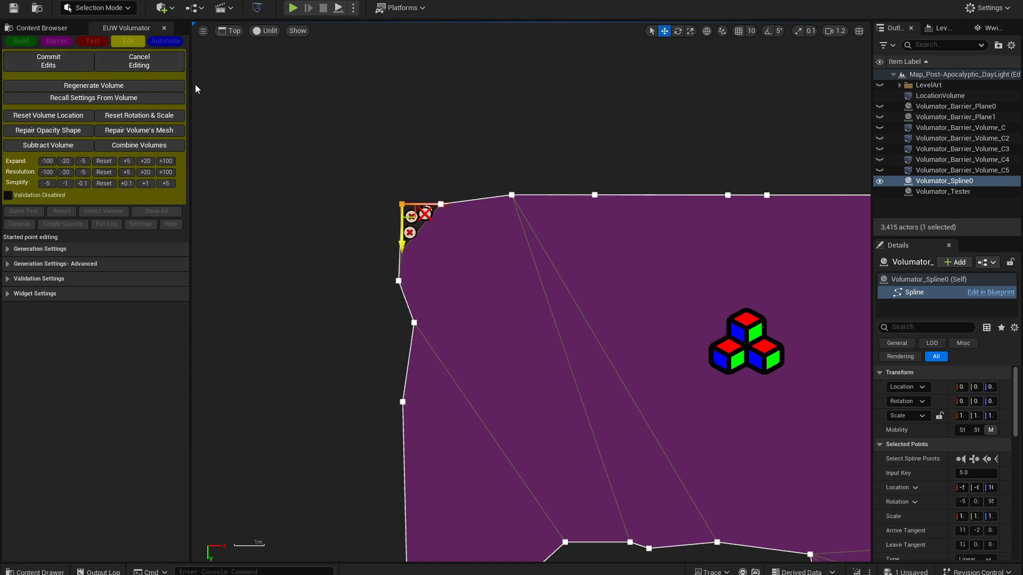
pyautogui.press('Return')
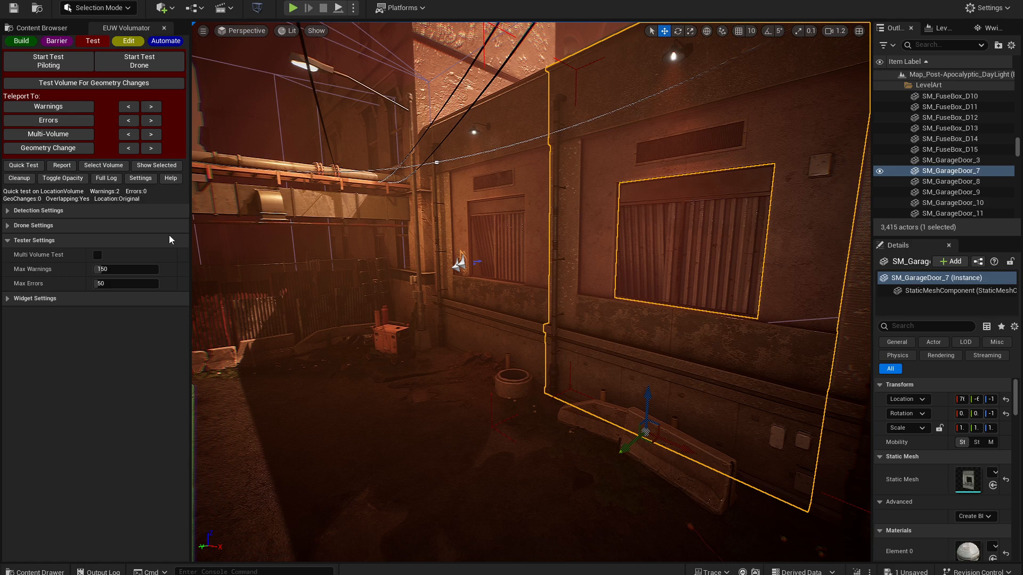
# - Push the alley's SM_GarageDoor_7 back from its wall and test the location volume for geometry changes
pyautogui.moveTo(625, 448); pyautogui.dragTo(641, 432)
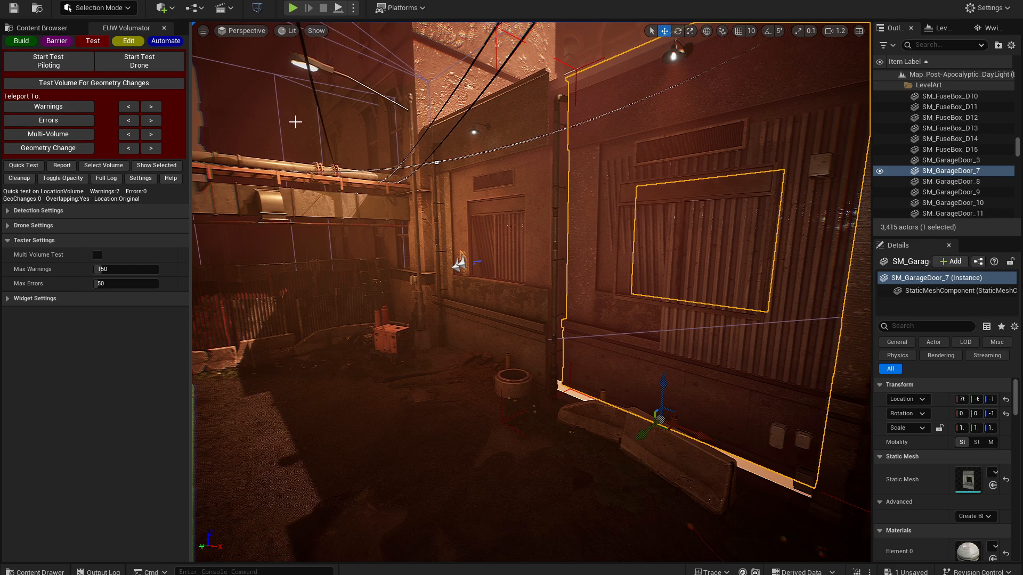
pyautogui.click(333, 113)
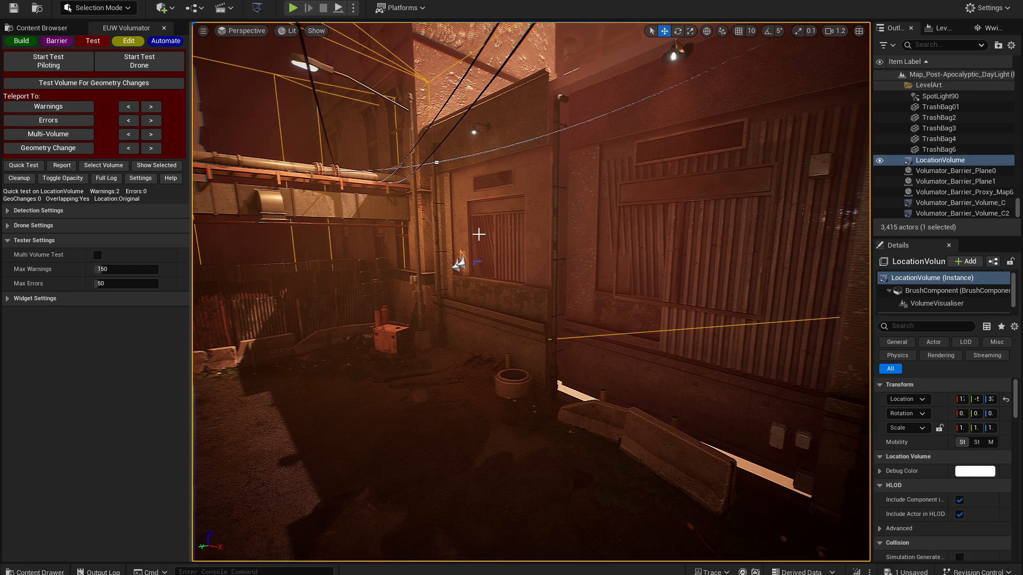
pyautogui.click(94, 83)
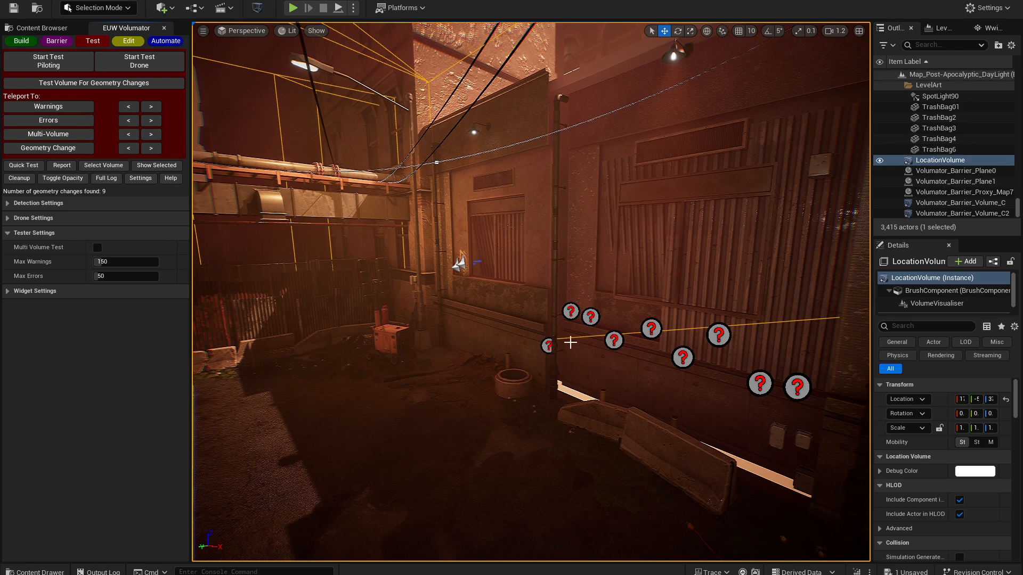
pyautogui.moveTo(565, 437); pyautogui.dragTo(635, 437, button='right')
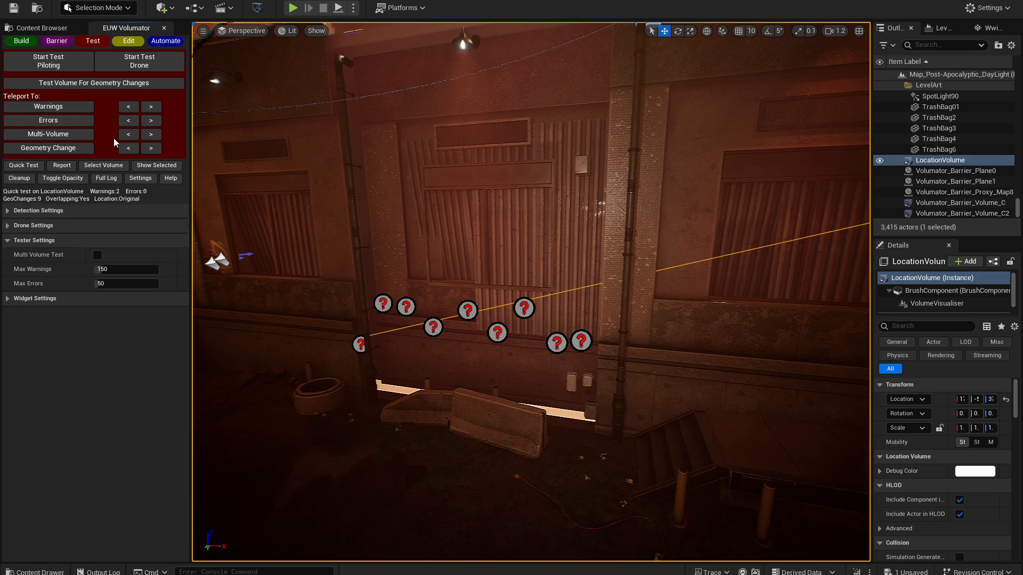
# - Teleport to the next warning marker and step through the geometry-change markers by the garage door
pyautogui.click(151, 107)
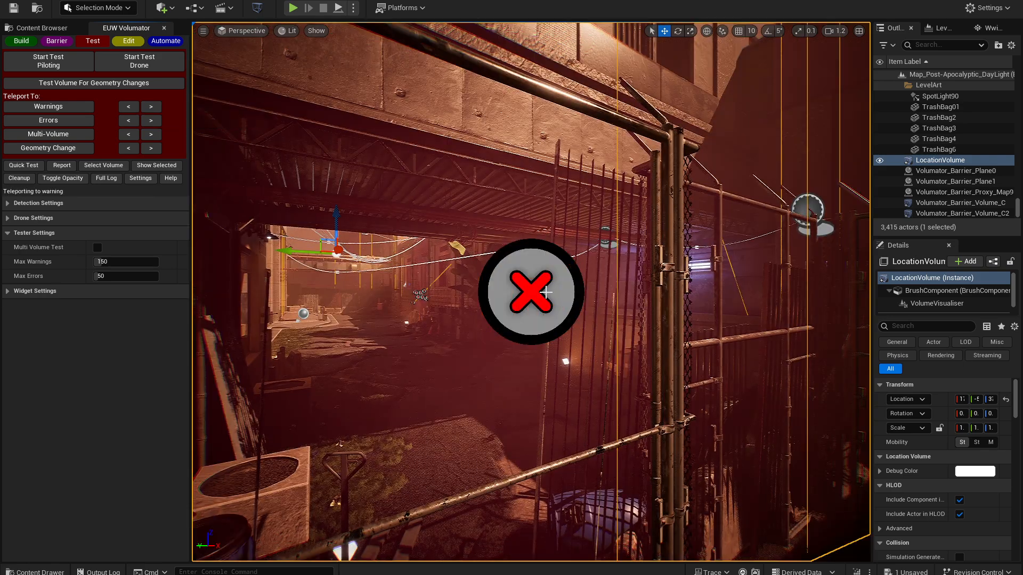
pyautogui.click(152, 149)
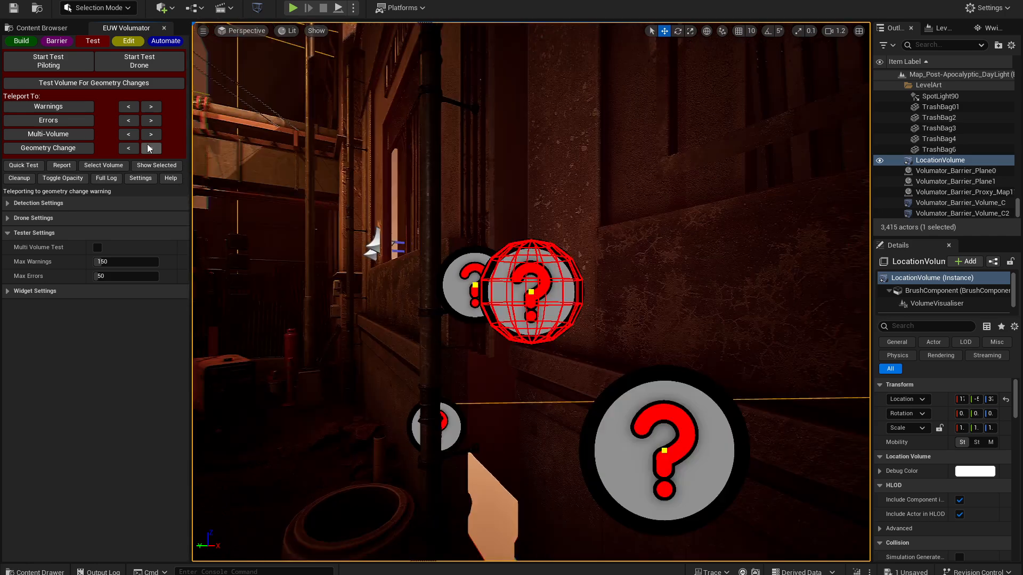
pyautogui.click(148, 145)
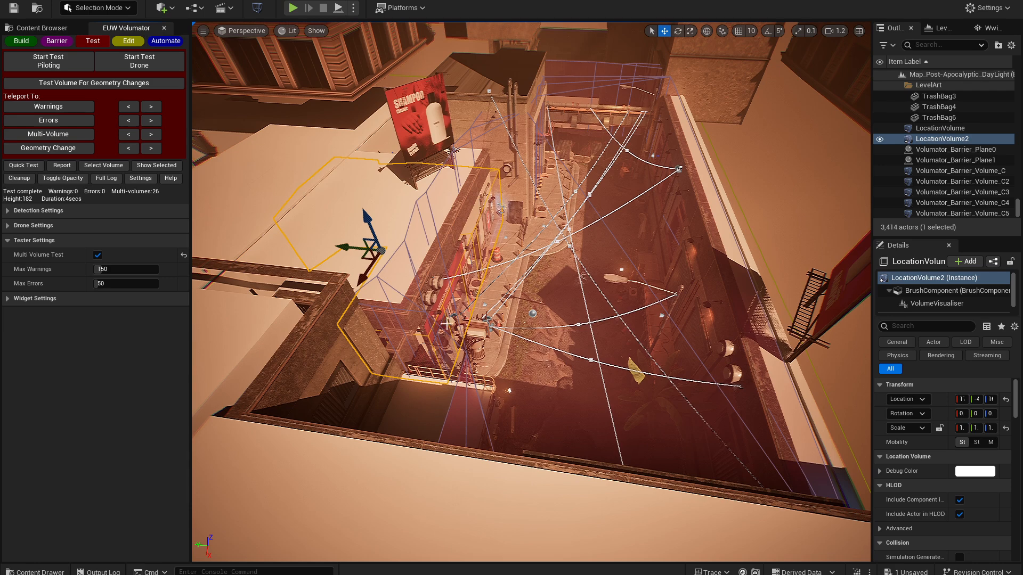
# - Select LocationVolume in the alley and run a drone test on it with Multi Volume Test enabled
pyautogui.click(941, 128)
pyautogui.press('w')
pyautogui.moveTo(605, 301); pyautogui.dragTo(618, 241, button='right')
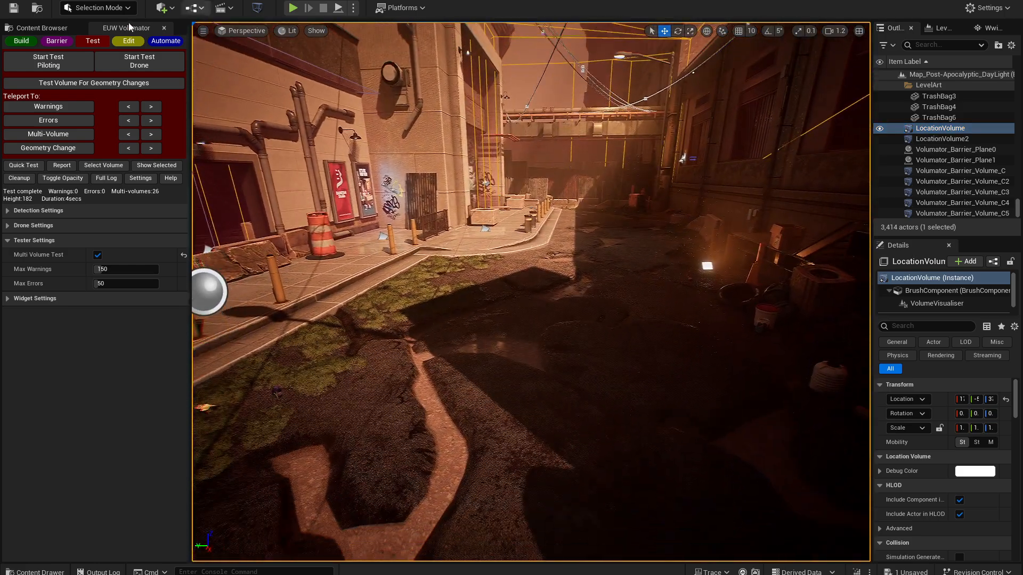
pyautogui.moveTo(452, 228); pyautogui.dragTo(428, 227, button='right')
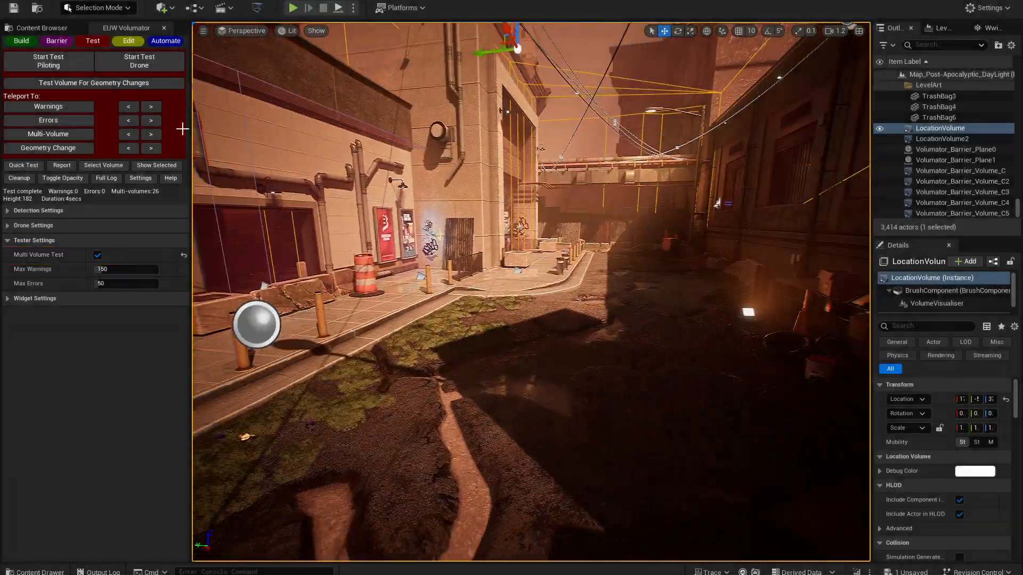
pyautogui.click(145, 66)
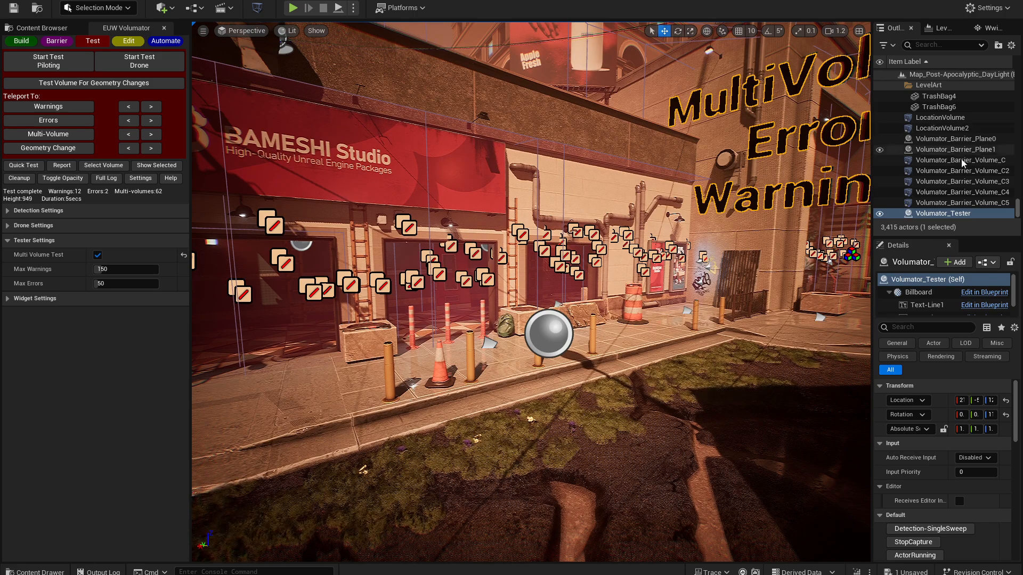
# - Inspect LocationVolume and LocationVolume2 in turn, and run a report on all volumes in the map
pyautogui.click(953, 121)
pyautogui.keyDown('ctrl'); pyautogui.click(954, 128); pyautogui.keyUp('ctrl')
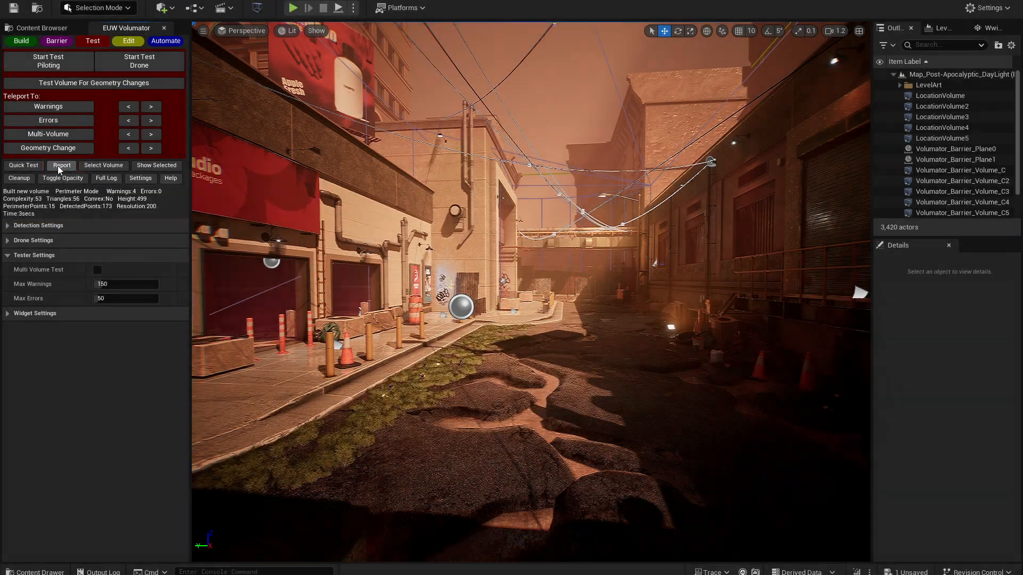
pyautogui.click(62, 166)
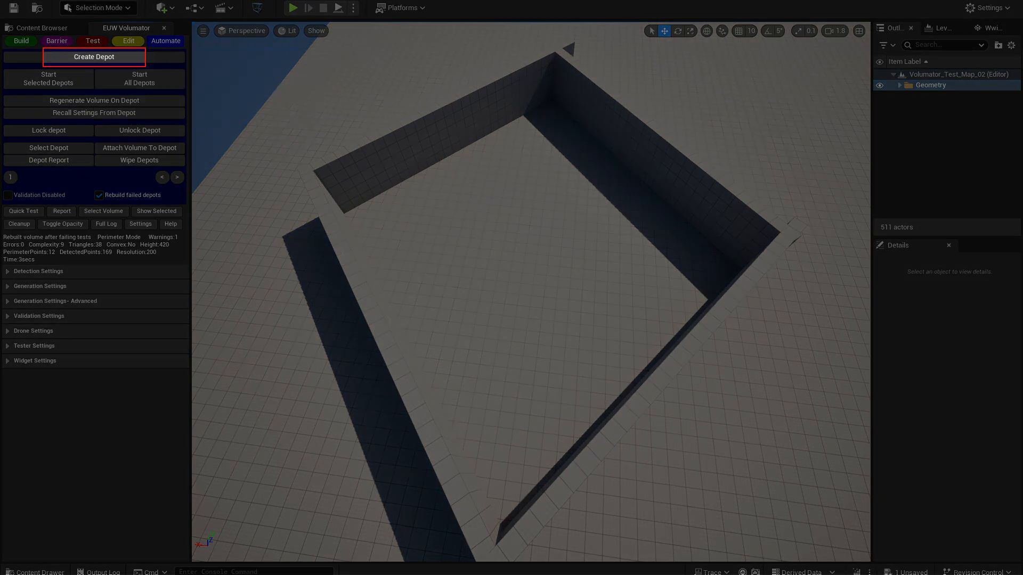
# - Create a depot inside the walled room of Volumator_Test_Map_02 and start it to build the room's location volume
pyautogui.moveTo(330, 160); pyautogui.dragTo(329, 56, button='right')
pyautogui.press('w')
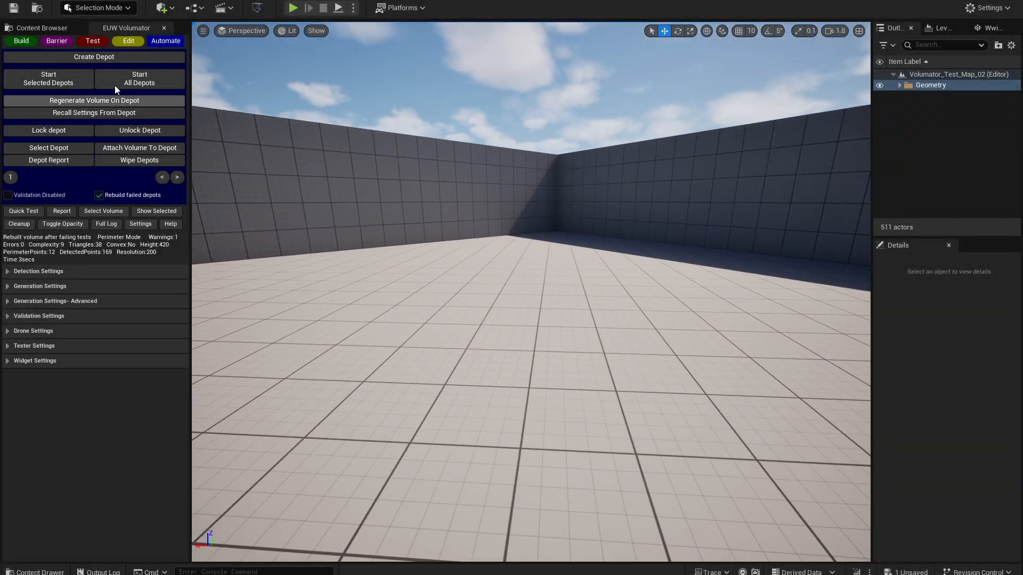
pyautogui.click(113, 59)
pyautogui.press('s')
pyautogui.moveTo(331, 175); pyautogui.dragTo(334, 237, button='right')
pyautogui.click(63, 83)
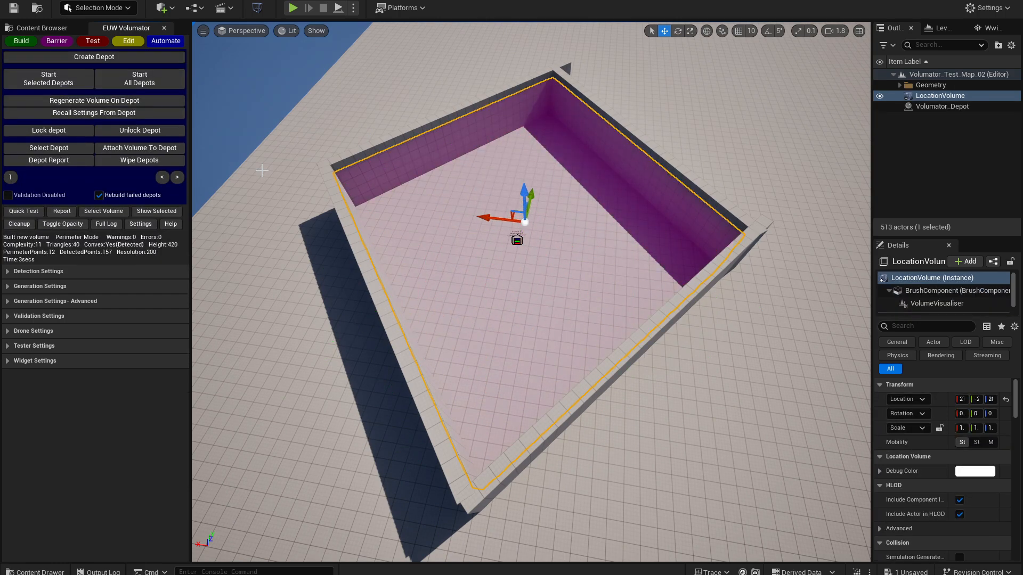
# - Set the debug color of the room's LocationVolume to bright green, hex sRGB 13FF00FF
pyautogui.click(940, 107)
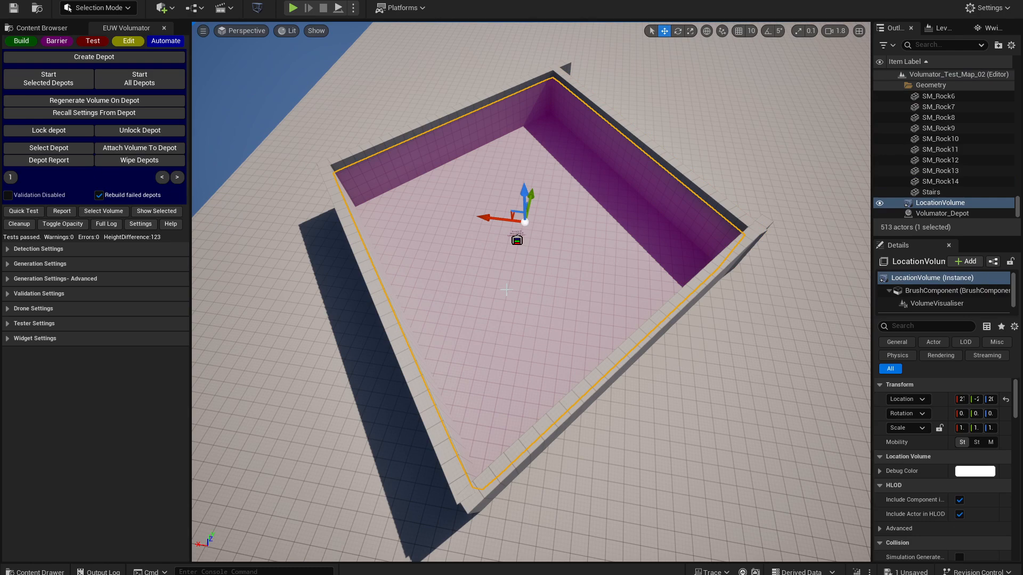
pyautogui.click(975, 471)
pyautogui.click(773, 433)
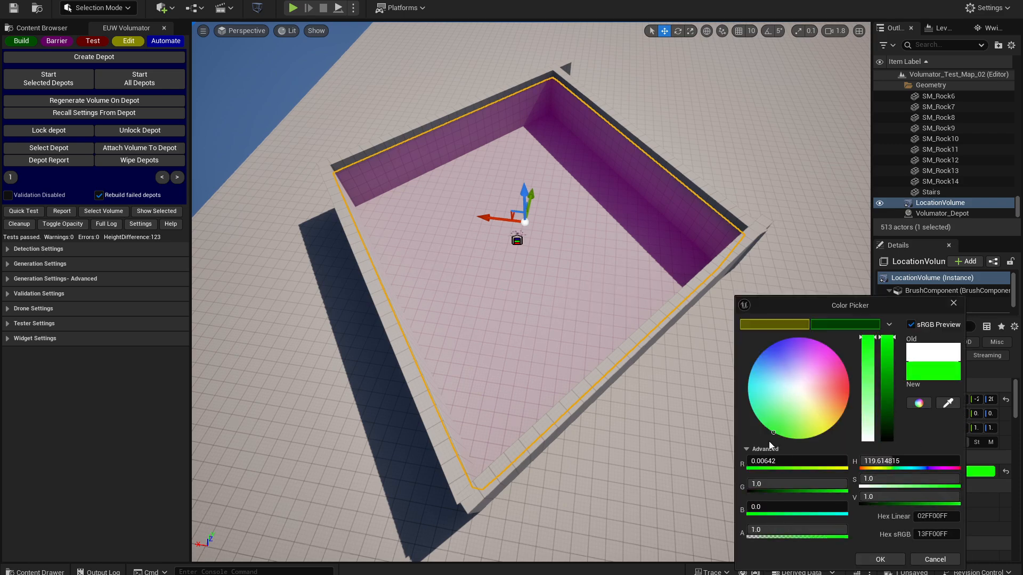
pyautogui.click(878, 559)
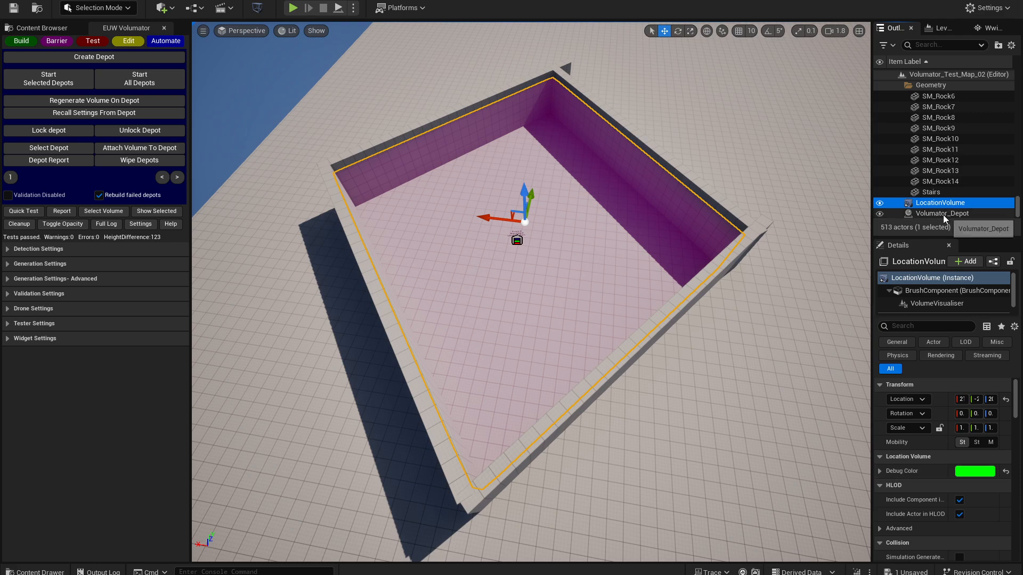
# - Move the room's SM_Cube166 wall slightly outward and start Volumator_Depot again to rebuild the volume
pyautogui.click(516, 240)
pyautogui.click(716, 258)
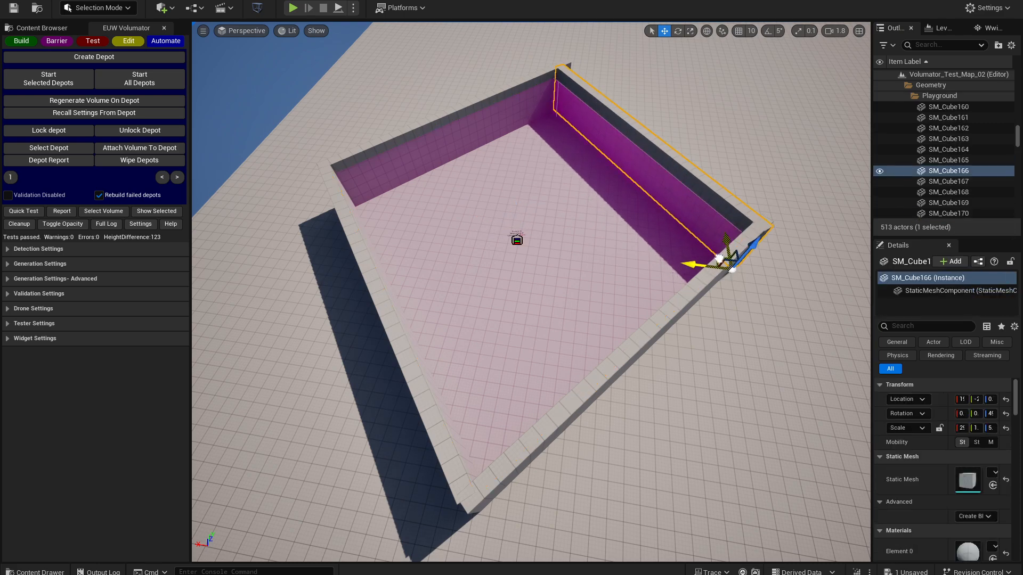
pyautogui.click(900, 85)
pyautogui.click(912, 106)
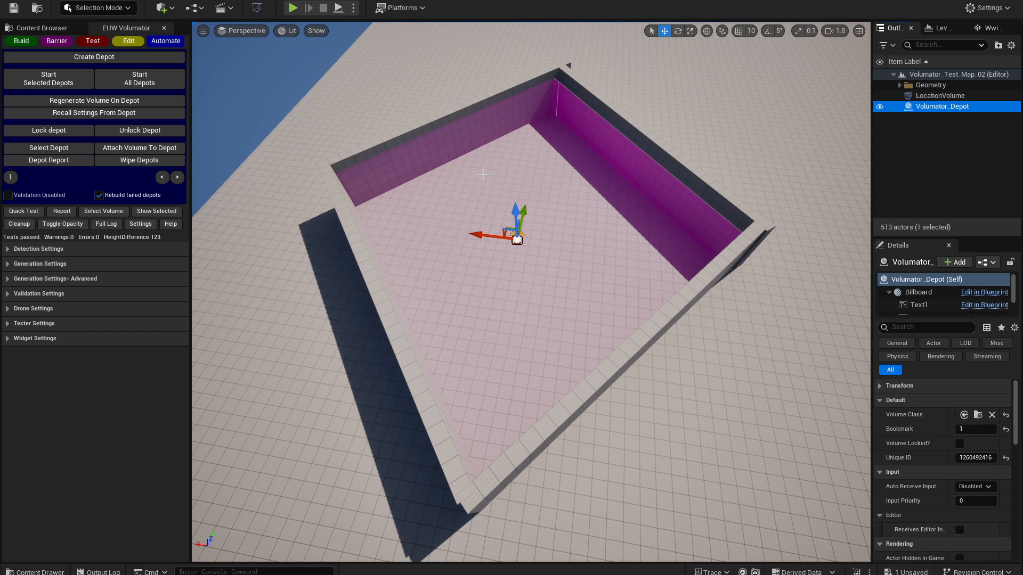
pyautogui.click(109, 83)
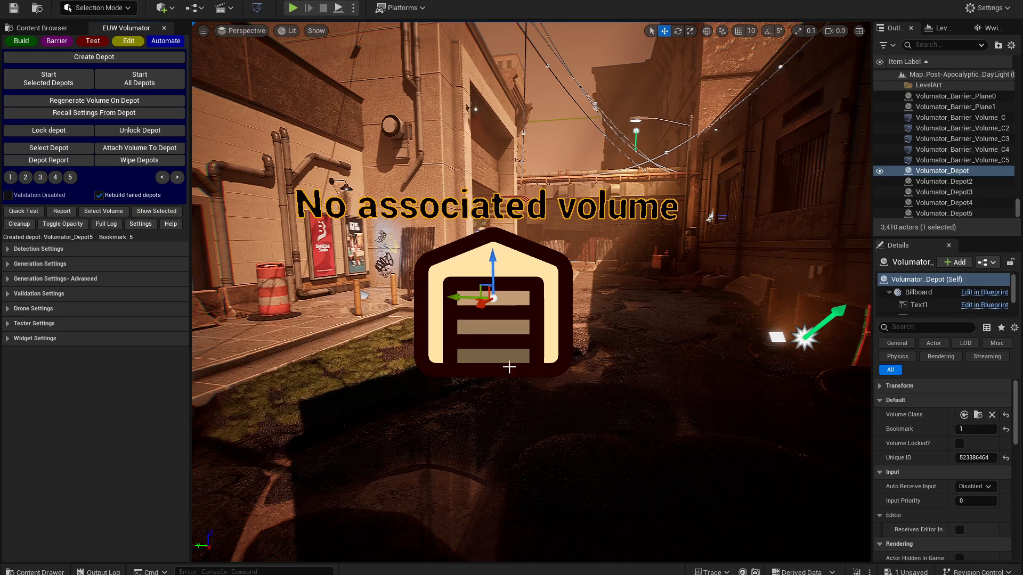
# - Start all five depots in the post-apocalyptic map to build their location volumes
pyautogui.moveTo(518, 463); pyautogui.dragTo(502, 498, button='right')
pyautogui.press('s')
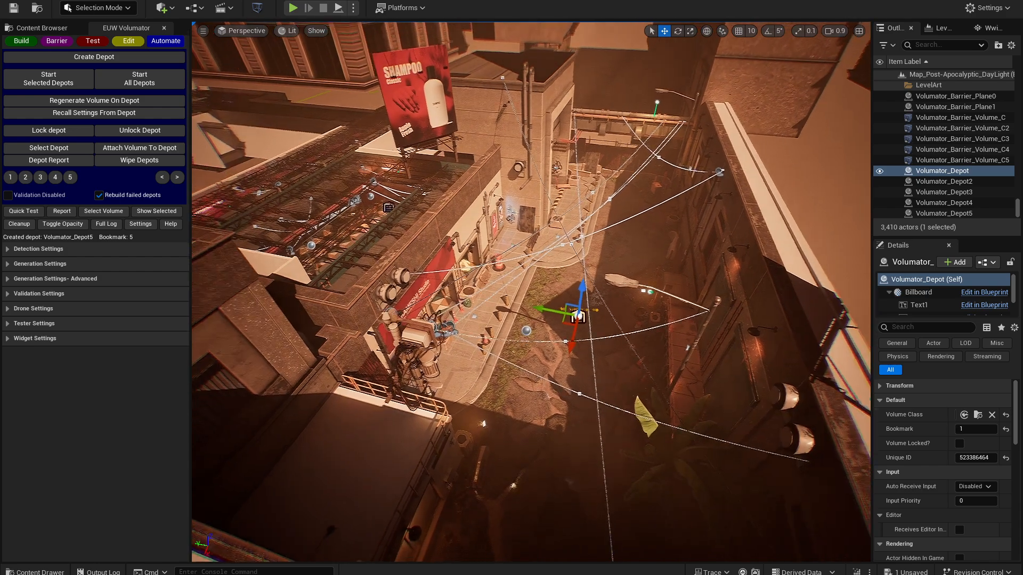
pyautogui.click(139, 80)
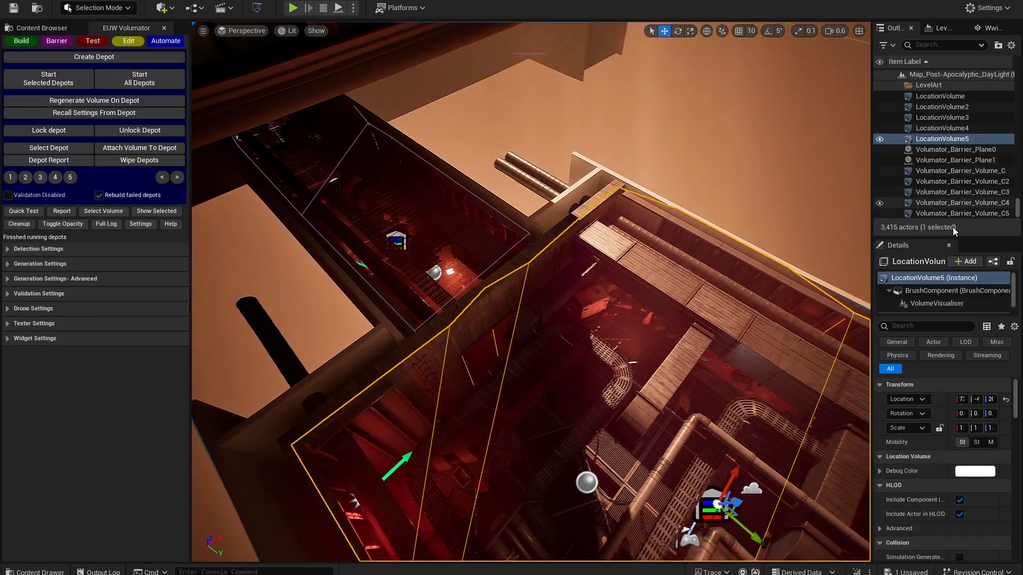
# - Examine the five location volumes in isolation, restore the full scene, and run a report on all depots in the level
pyautogui.keyDown('shift'); pyautogui.click(962, 100); pyautogui.keyUp('shift')
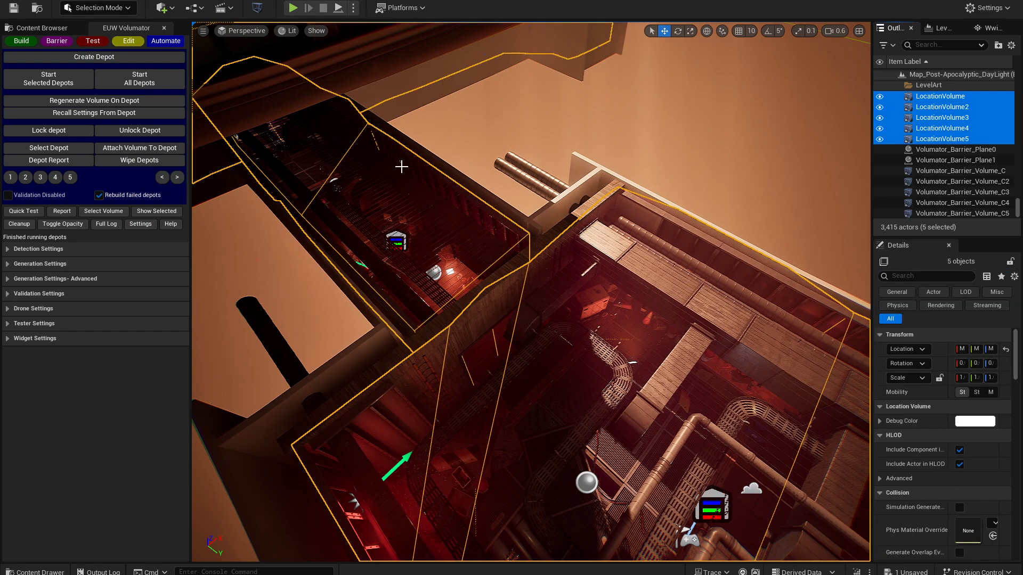
pyautogui.click(156, 211)
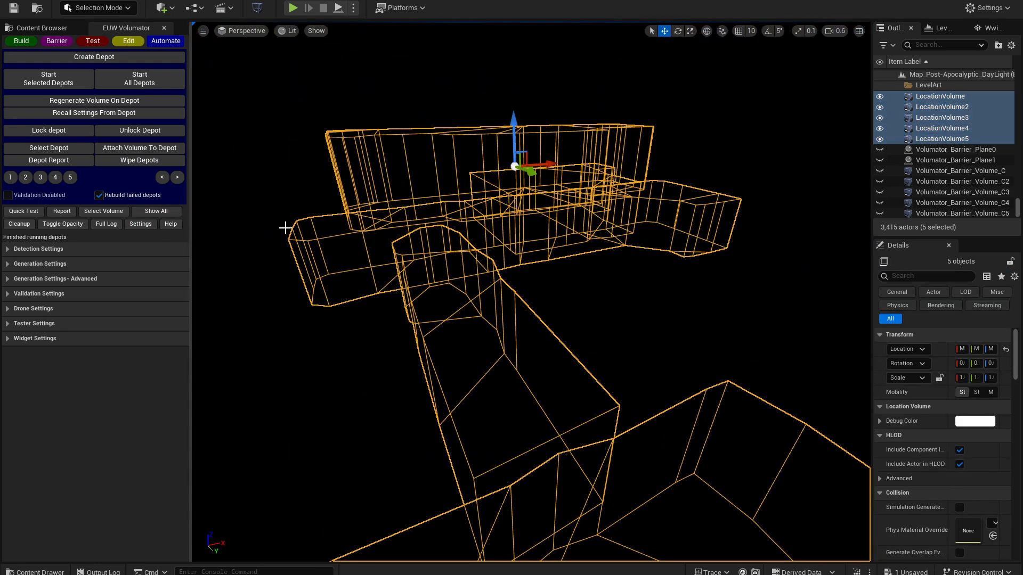
pyautogui.click(157, 212)
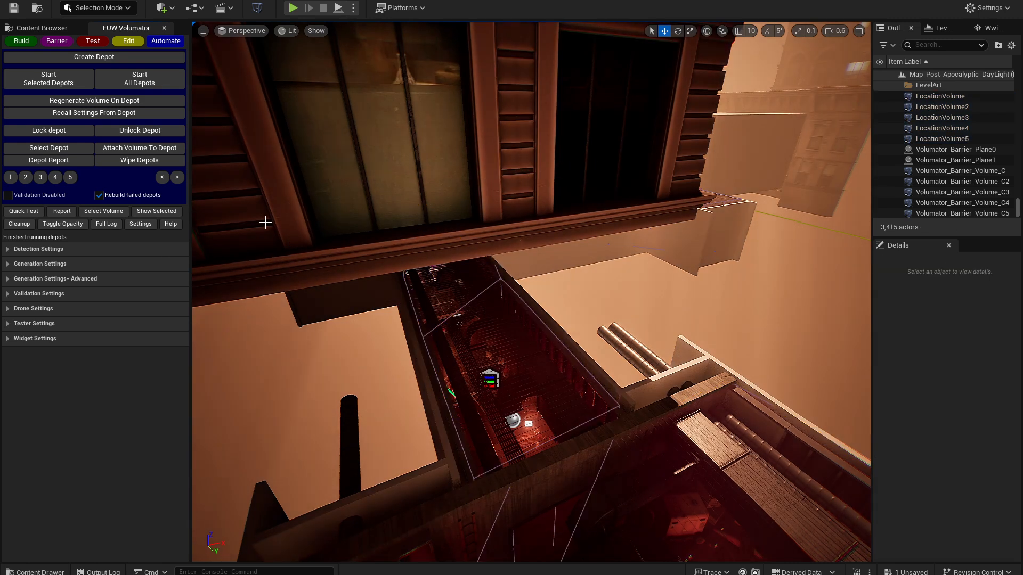
pyautogui.click(32, 162)
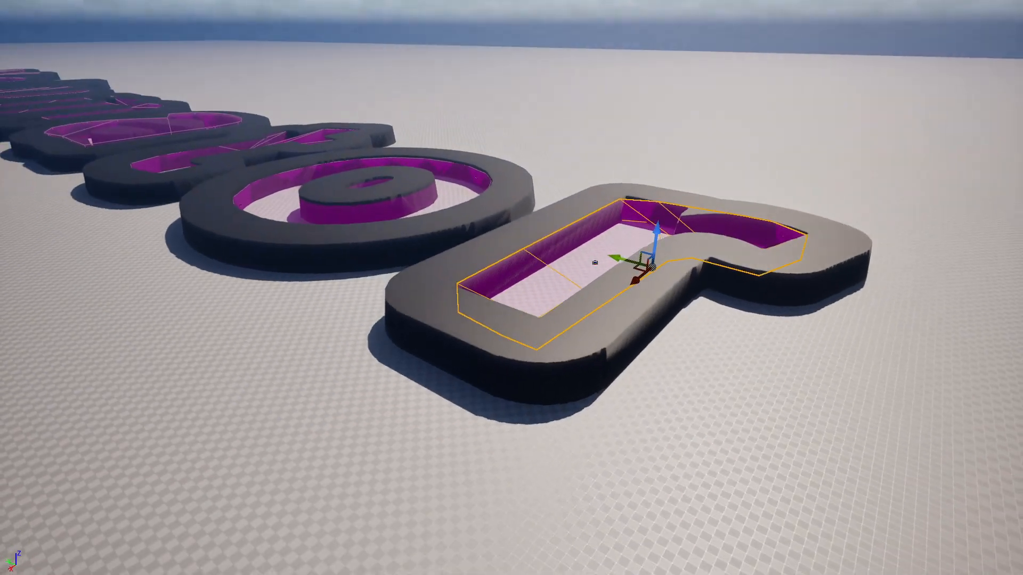
pyautogui.press('s')
pyautogui.press('a')
pyautogui.moveTo(500, 392)
pyautogui.mouseDown(button='right')
pyautogui.moveTo(489, 383)
pyautogui.moveTo(500, 392)
pyautogui.mouseUp(button='right')
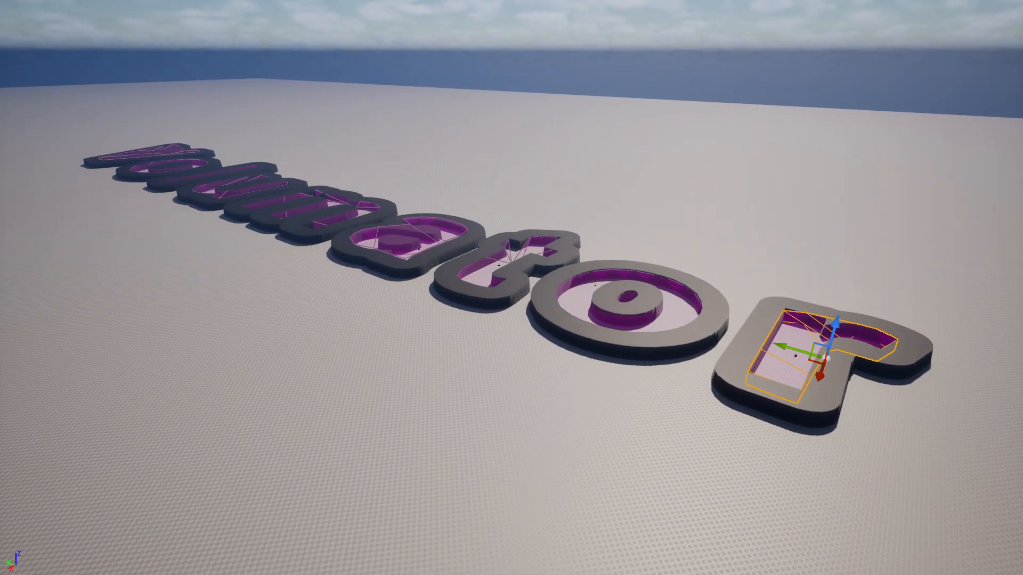